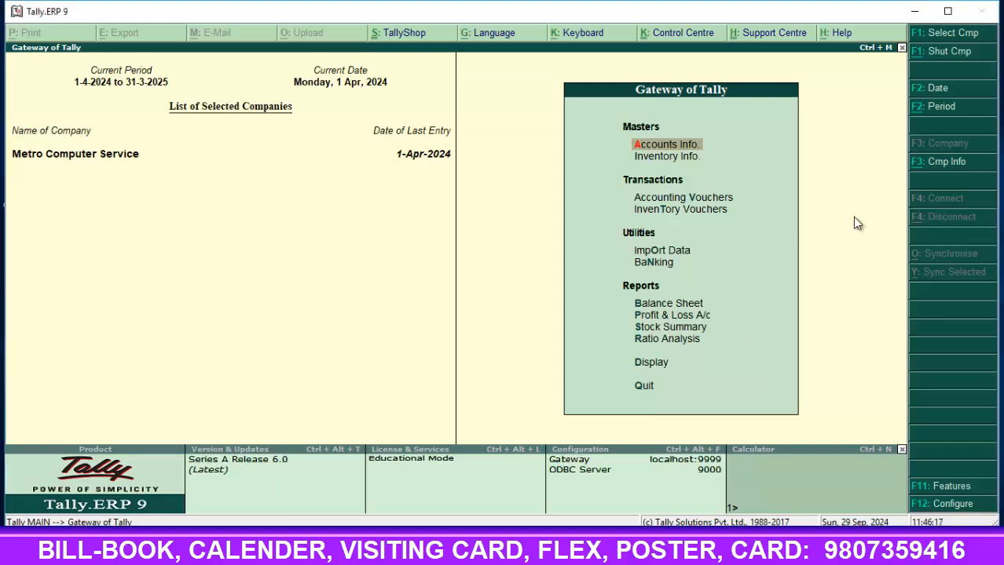
# - Open the Balance Sheet report and drill down into the Current Assets group
pyautogui.press('Down')
pyautogui.press('Down')
pyautogui.press('Down')
pyautogui.press('Down')
pyautogui.press('Down')
pyautogui.press('Down')
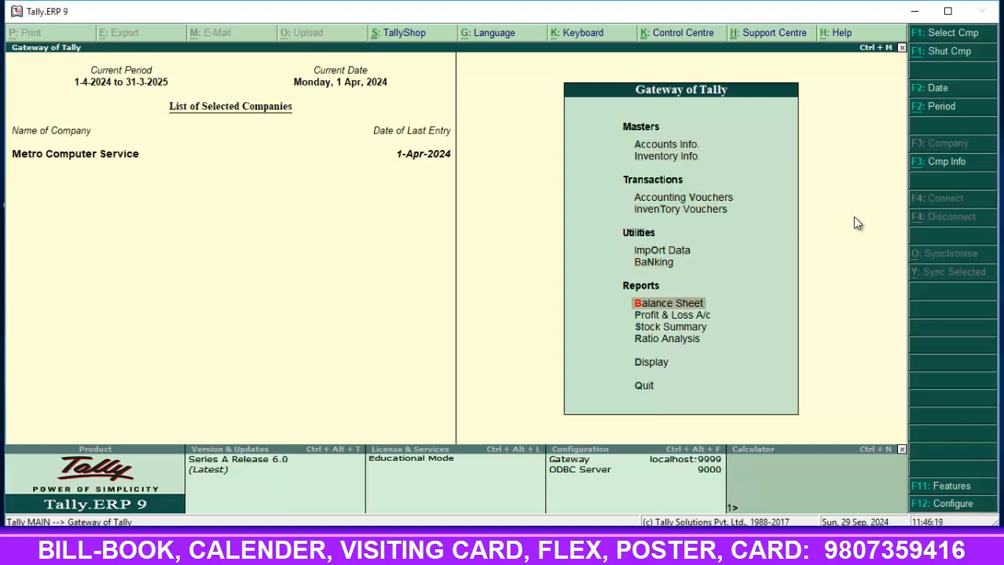
pyautogui.press('Return')
pyautogui.press('Right')
pyautogui.press('Return')
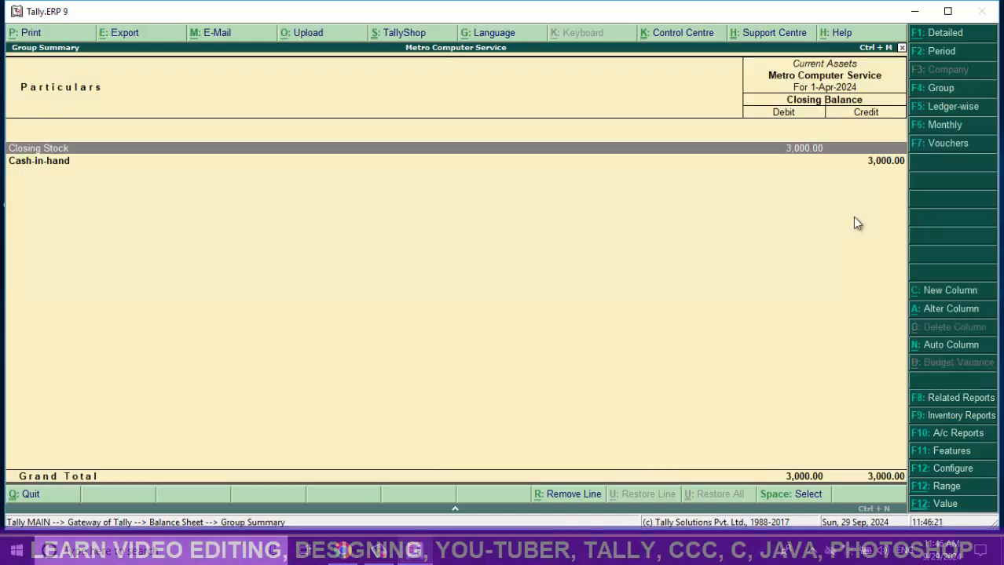
# - Compare Closing Stock with Cash-in-hand, drill down to the Electronic group's stock items, and return to the Current Assets summary
pyautogui.press('Down')
pyautogui.press('Up')
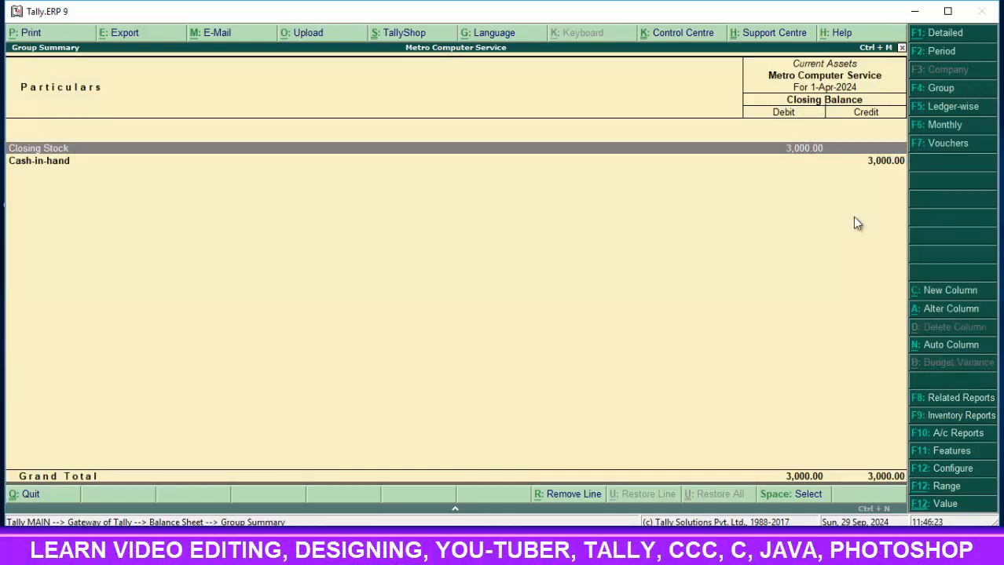
pyautogui.press('Down')
pyautogui.press('Up')
pyautogui.press('Down')
pyautogui.press('Up')
pyautogui.press('Down')
pyautogui.press('Up')
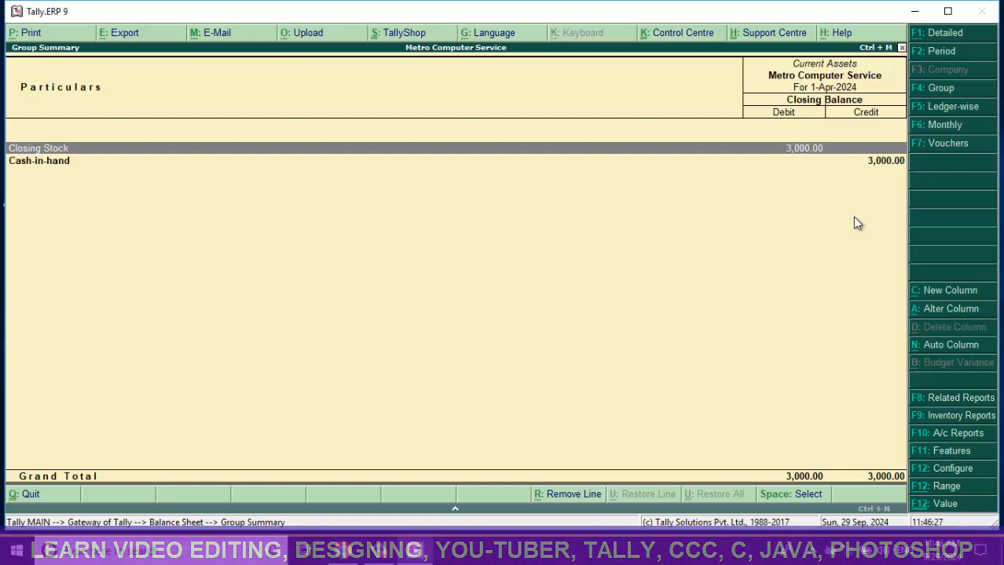
pyautogui.press('Return')
pyautogui.press('Return')
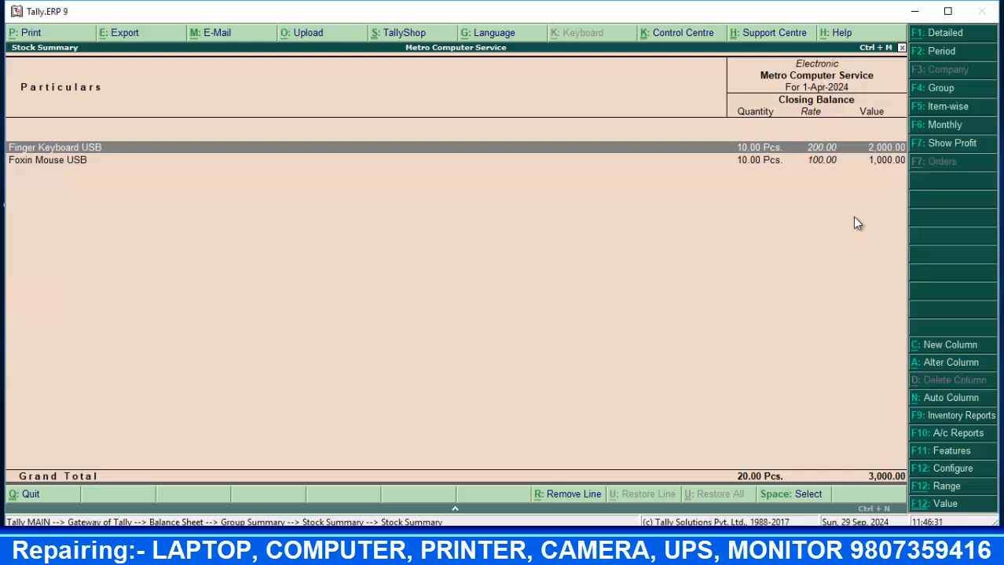
pyautogui.press('Escape')
pyautogui.press('Escape')
# - Drill down from Cash-in-hand to the Cash ledger's monthly summary, and return through the Balance Sheet to the Gateway of Tally
pyautogui.press('Down')
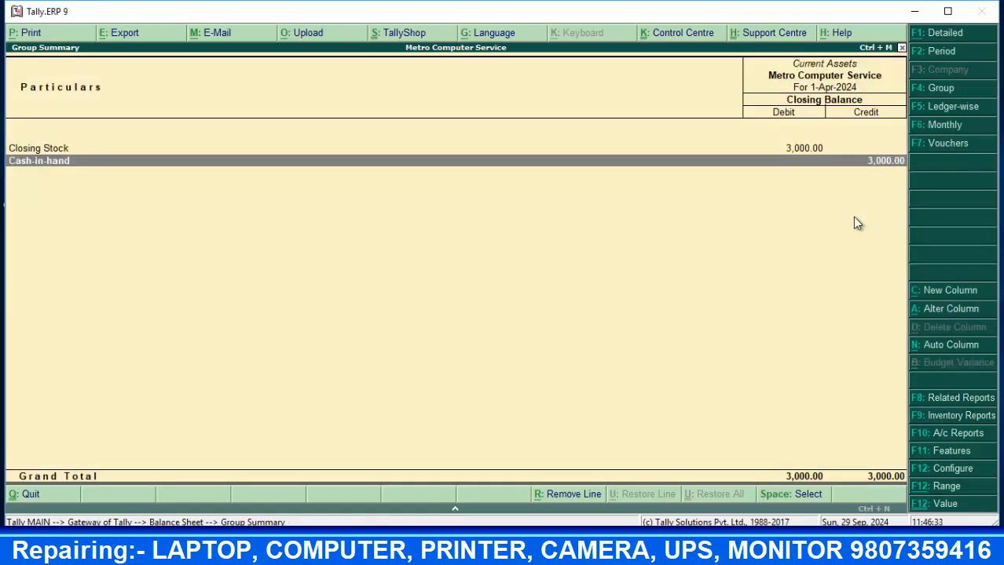
pyautogui.press('Return')
pyautogui.press('Return')
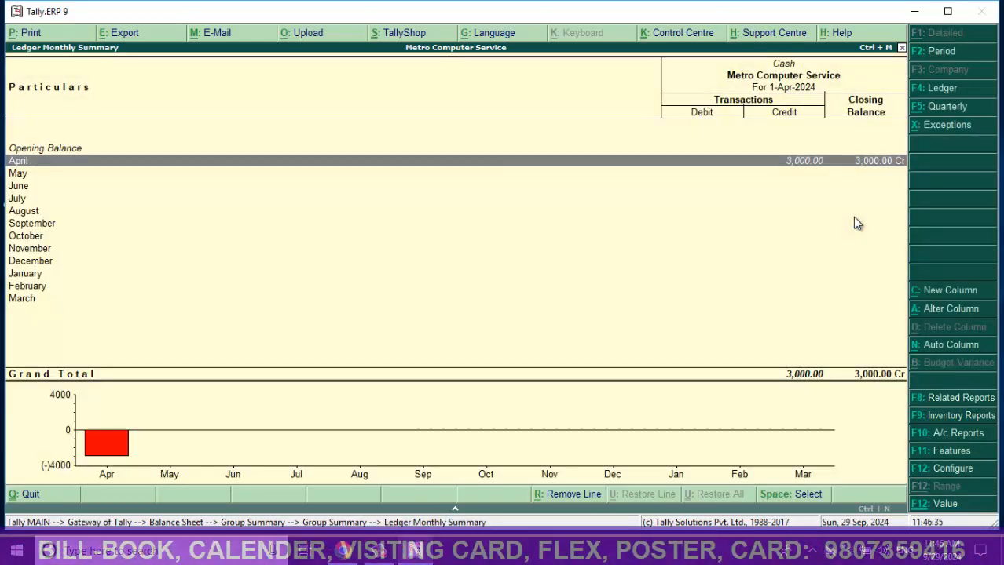
pyautogui.press('Escape')
pyautogui.press('Escape')
pyautogui.press('Escape')
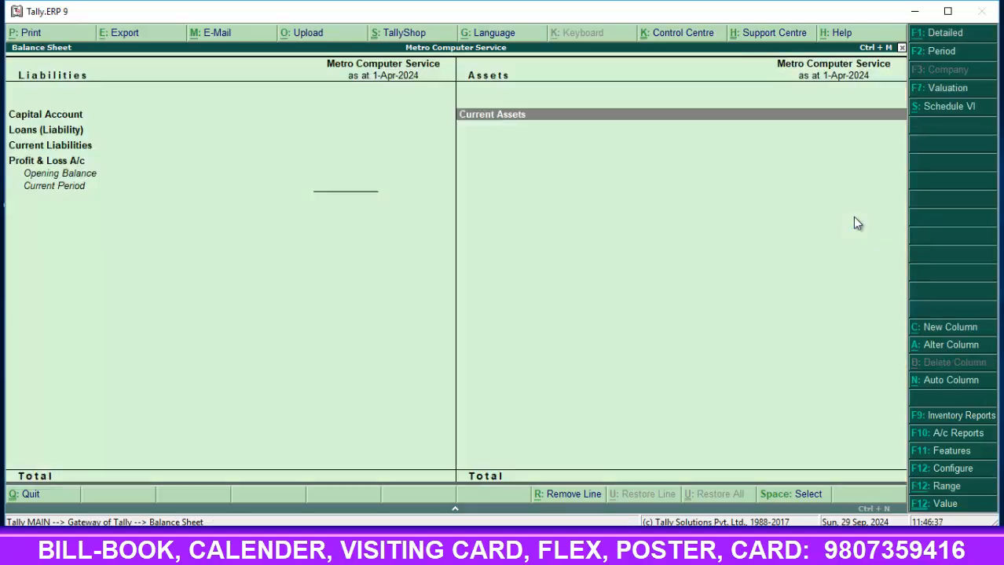
pyautogui.press('Left')
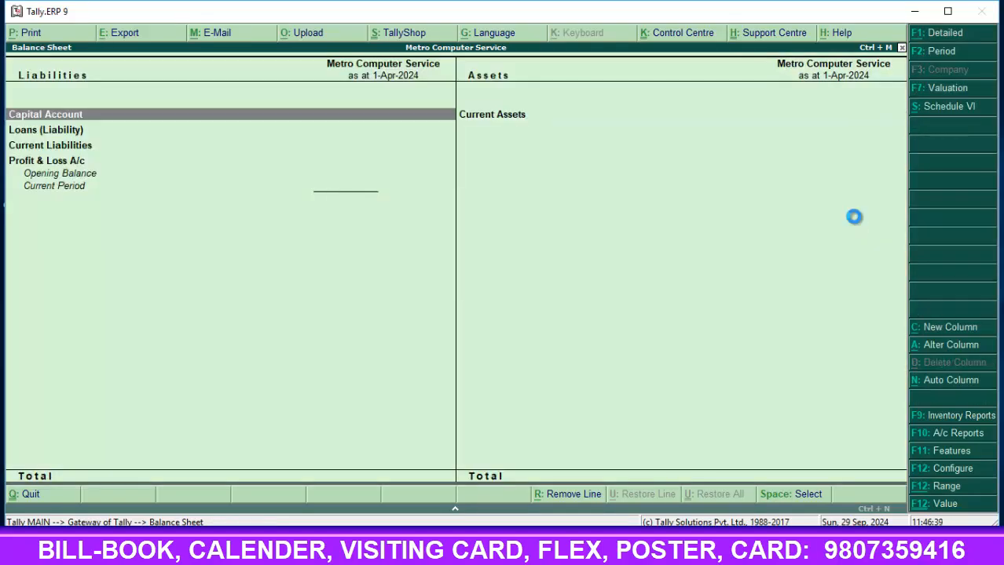
pyautogui.press('Escape')
# - Open the Profit & Loss A/c report, examine its Sales Accounts, Closing Stock and Gross Profit c/o entries, and close it
pyautogui.press('Down')
pyautogui.press('Down')
pyautogui.press('Down')
pyautogui.press('Down')
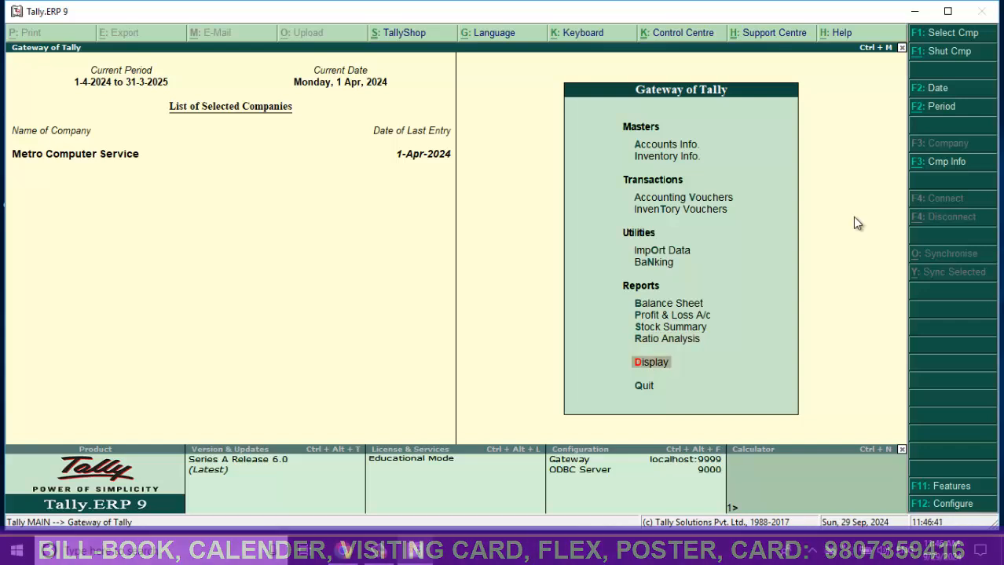
pyautogui.press('Up')
pyautogui.press('Up')
pyautogui.press('Up')
pyautogui.press('Return')
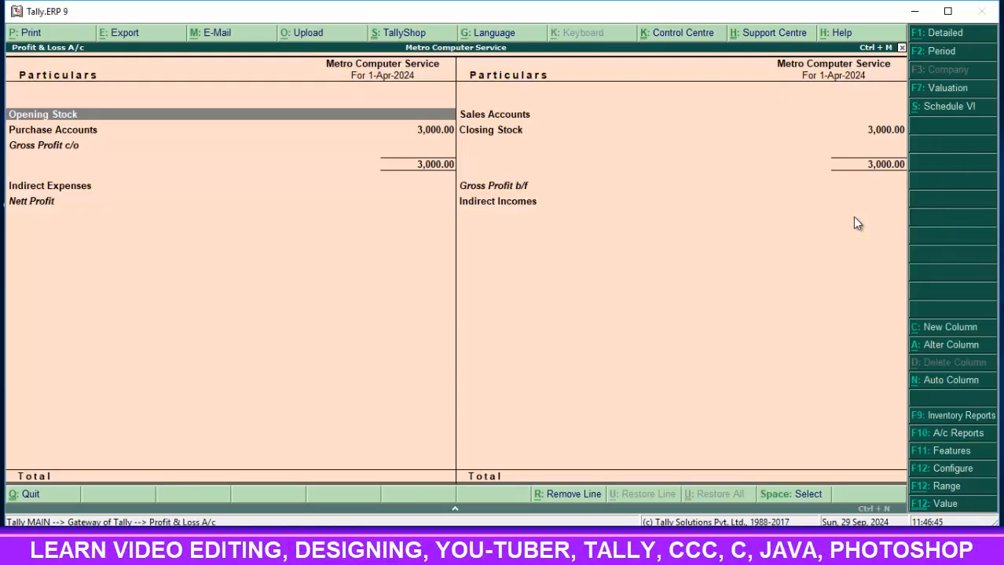
pyautogui.press('Right')
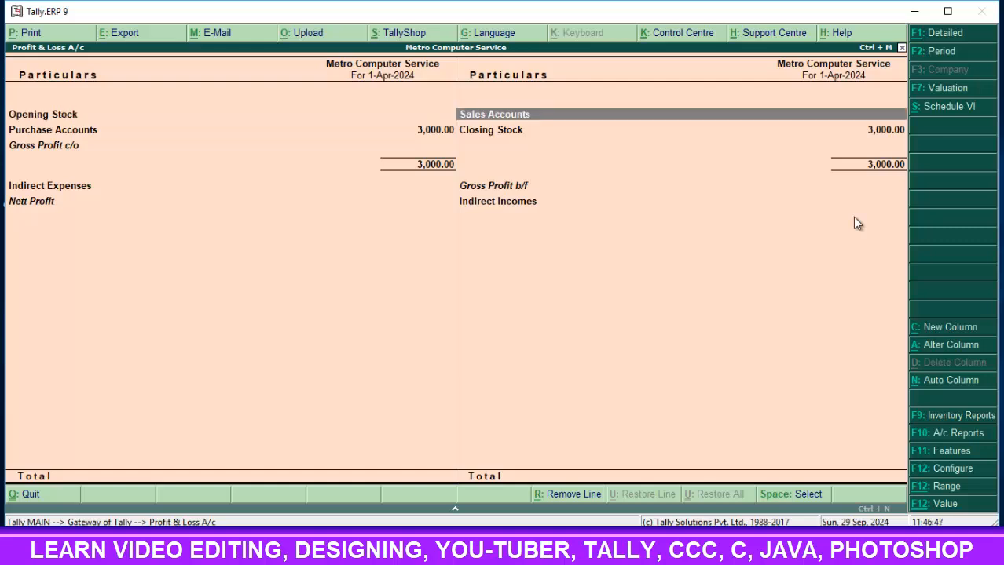
pyautogui.press('Down')
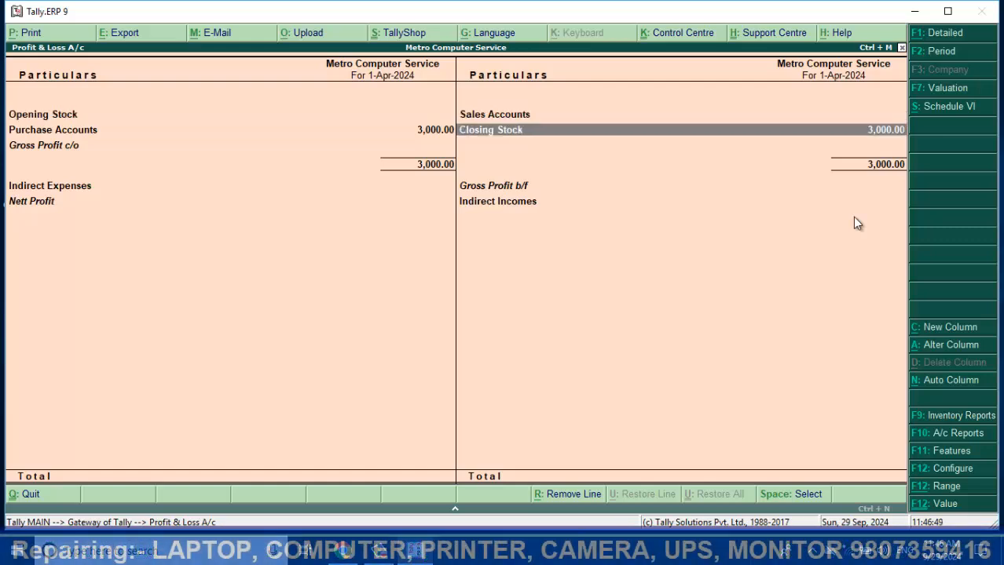
pyautogui.press('Left')
pyautogui.press('Down')
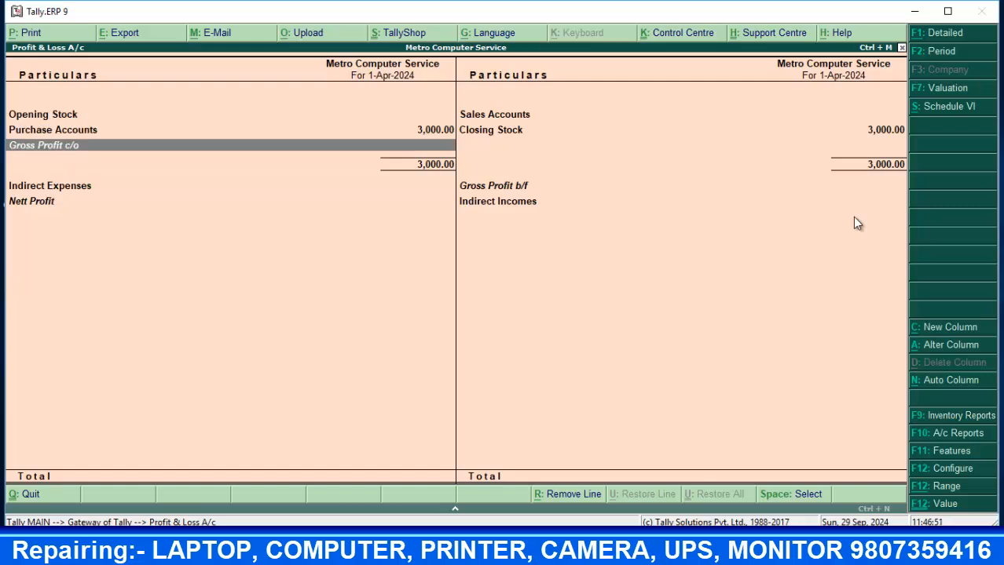
pyautogui.press('Escape')
# - Reopen the Profit & Loss A/c report, compare its purchase and sales sides down to the gross profit rows, and close it
pyautogui.press('Down')
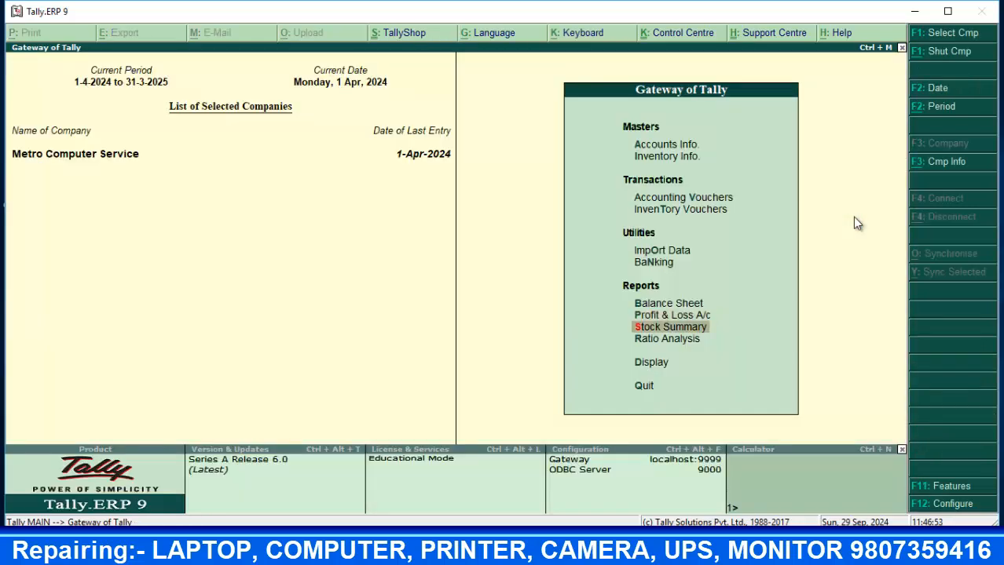
pyautogui.press('Up')
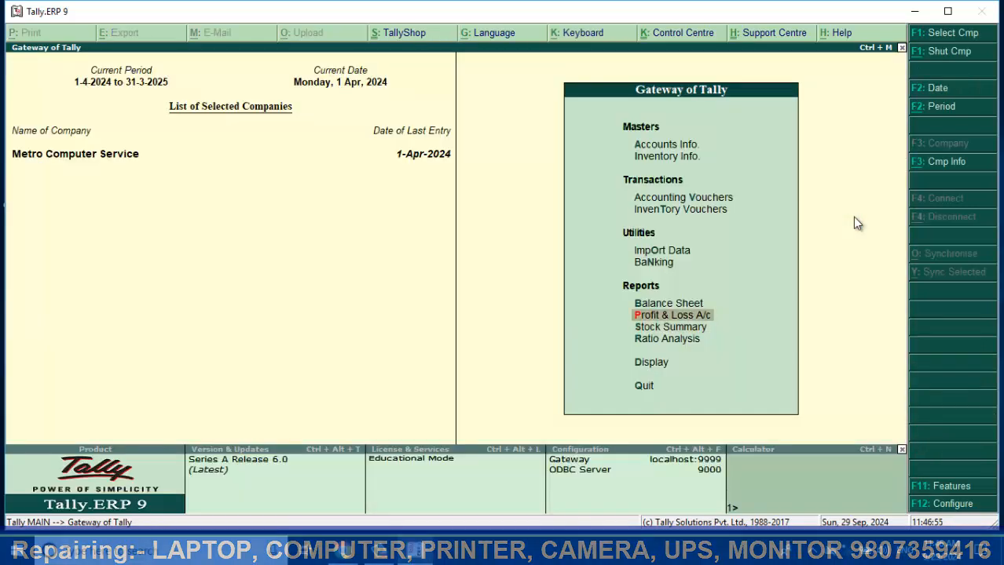
pyautogui.press('Return')
pyautogui.press('Down')
pyautogui.press('Down')
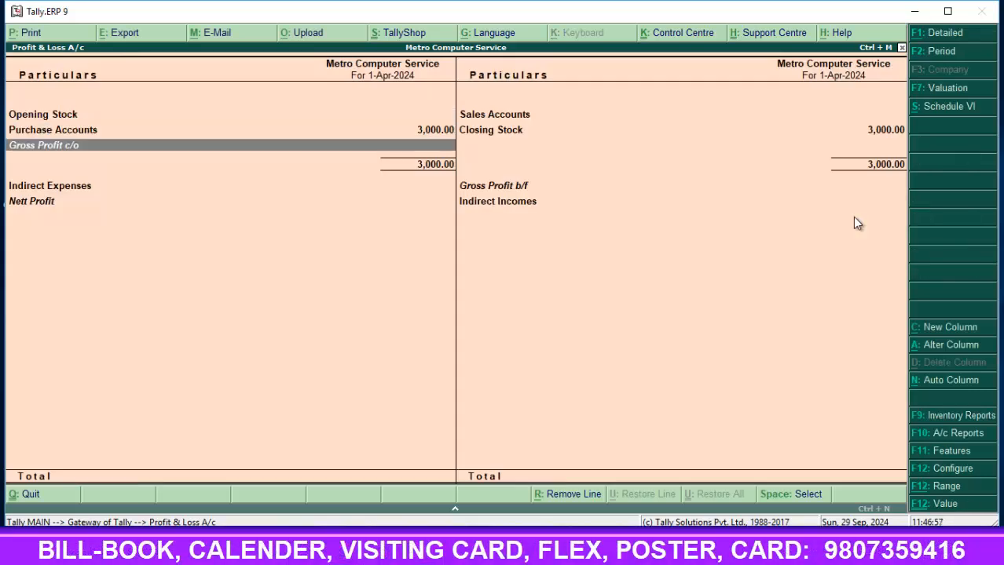
pyautogui.press('Right')
pyautogui.press('Up')
pyautogui.press('Up')
pyautogui.press('Left')
pyautogui.press('Down')
pyautogui.press('Down')
pyautogui.press('Right')
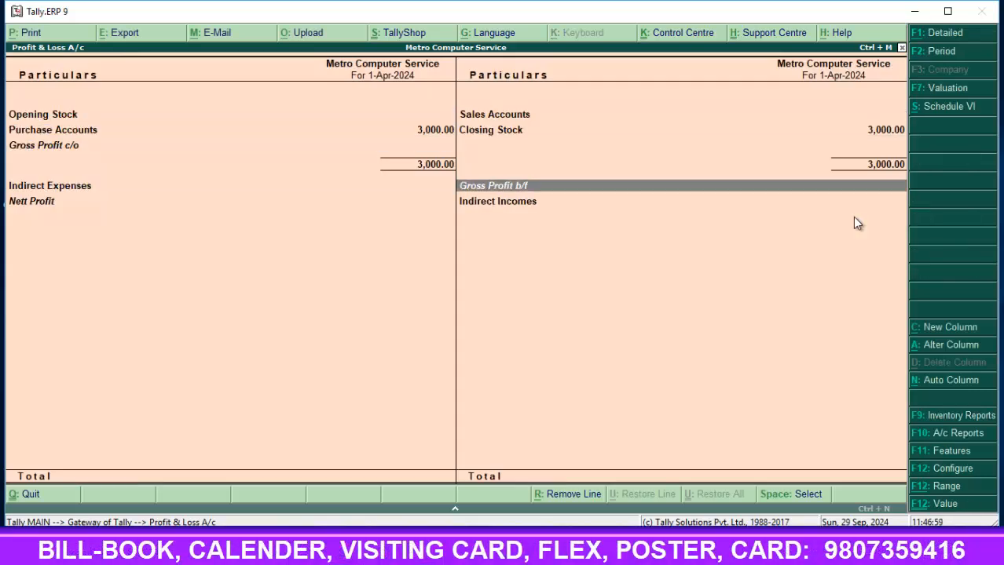
pyautogui.press('Escape')
# - Start a new Purchase voucher under Accounting Vouchers
pyautogui.press('Up')
pyautogui.press('Up')
pyautogui.press('Up')
pyautogui.press('Up')
pyautogui.press('Up')
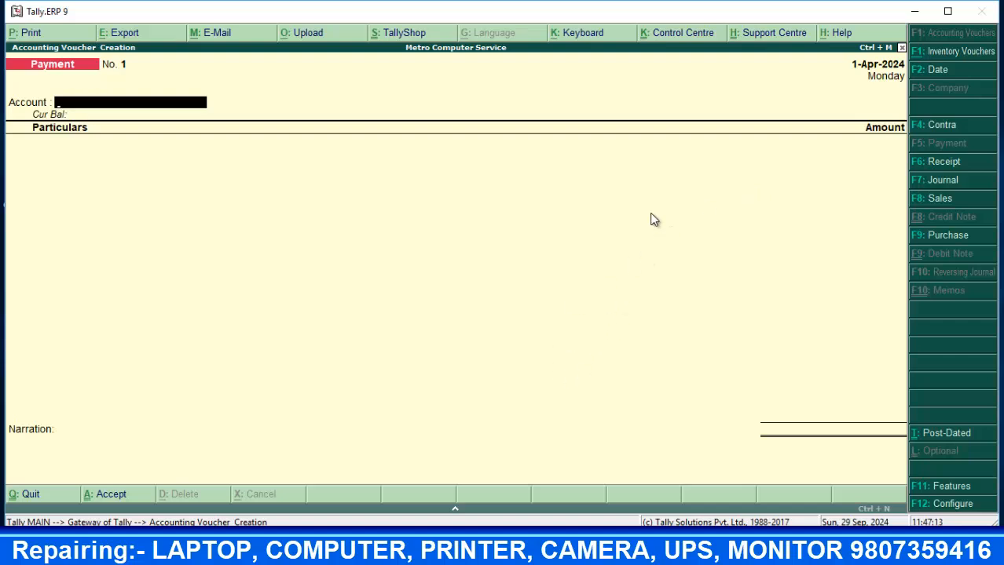
pyautogui.click(934, 235)
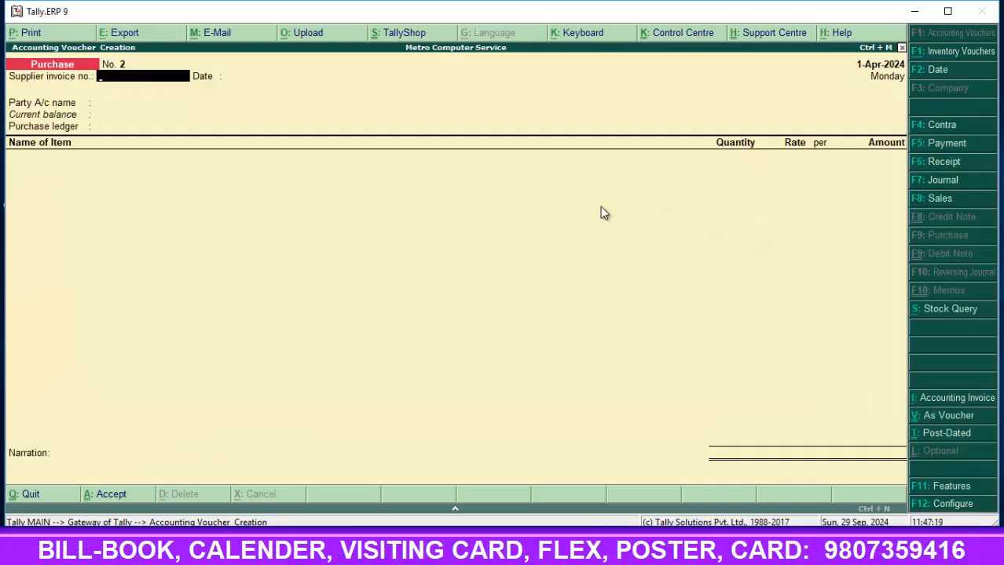
# - Leave the supplier invoice number blank and choose the supplier ledger marked (Party) as the party account
pyautogui.press('Return')
pyautogui.press('Return')
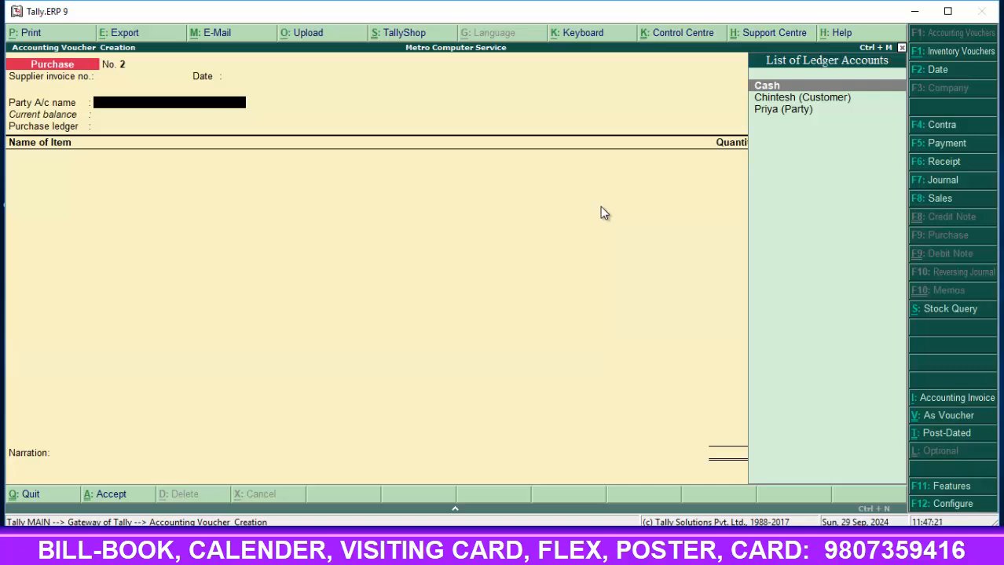
pyautogui.press('Down')
pyautogui.press('Down')
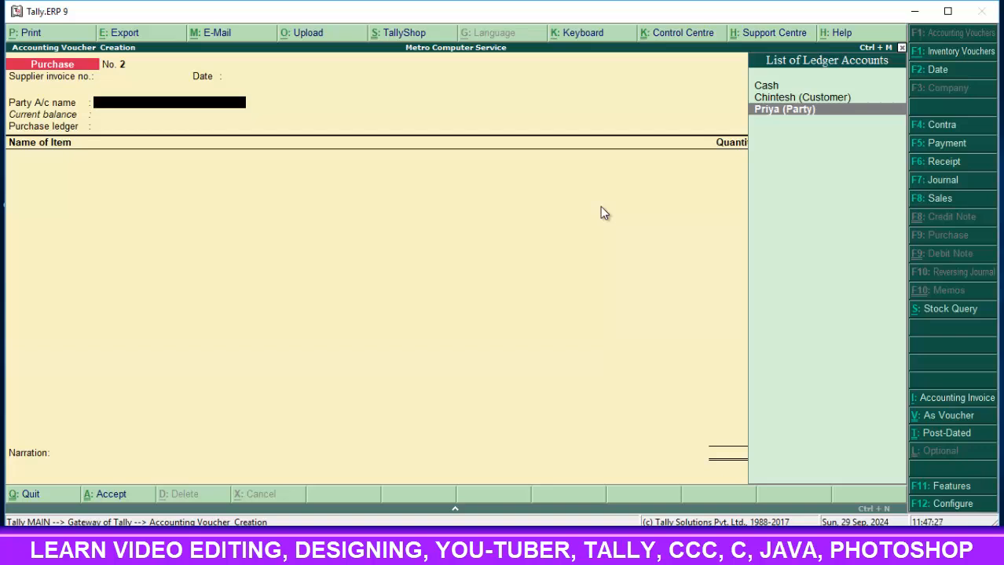
pyautogui.click(785, 109)
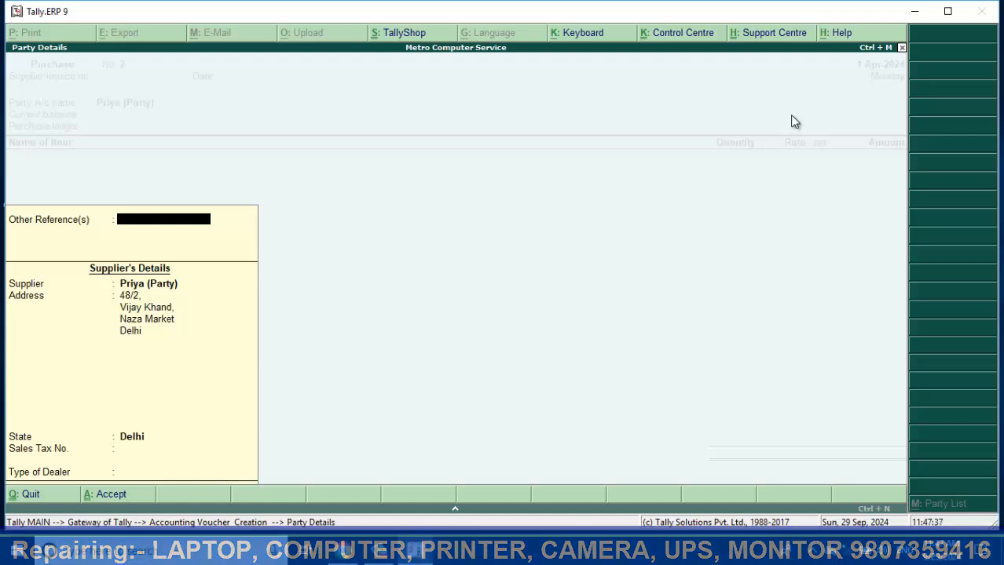
# - Keep the existing supplier details and set the type of dealer to Regular
pyautogui.press('Return')
pyautogui.press('Return')
pyautogui.press('Return')
pyautogui.press('Return')
pyautogui.press('Return')
pyautogui.press('Return')
pyautogui.press('Return')
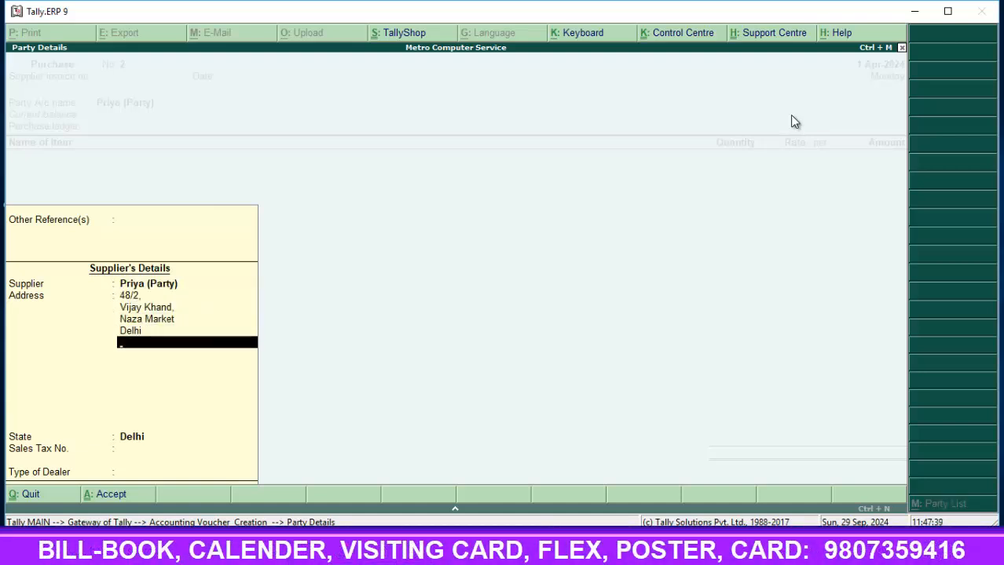
pyautogui.press('Return')
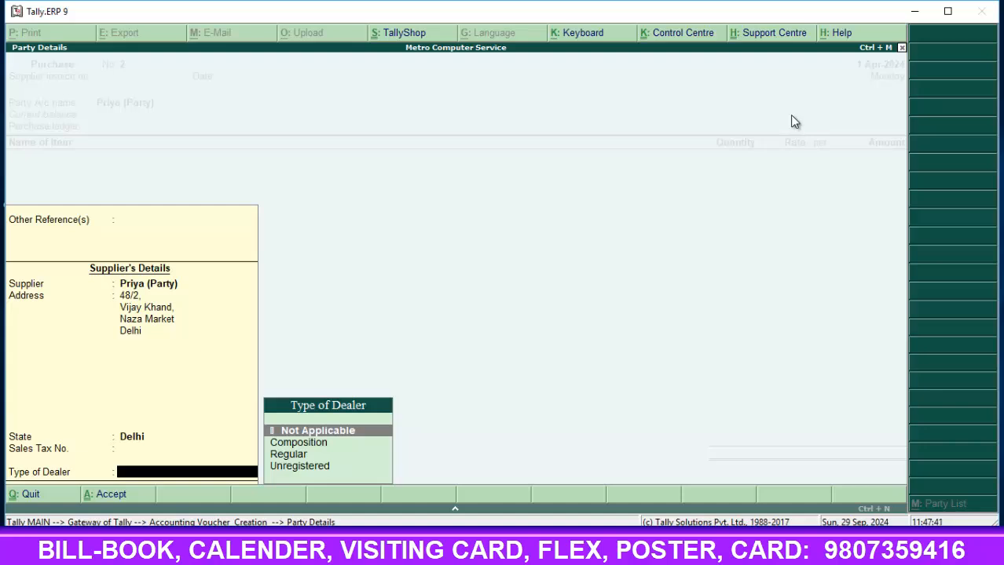
pyautogui.press('Down')
pyautogui.press('Down')
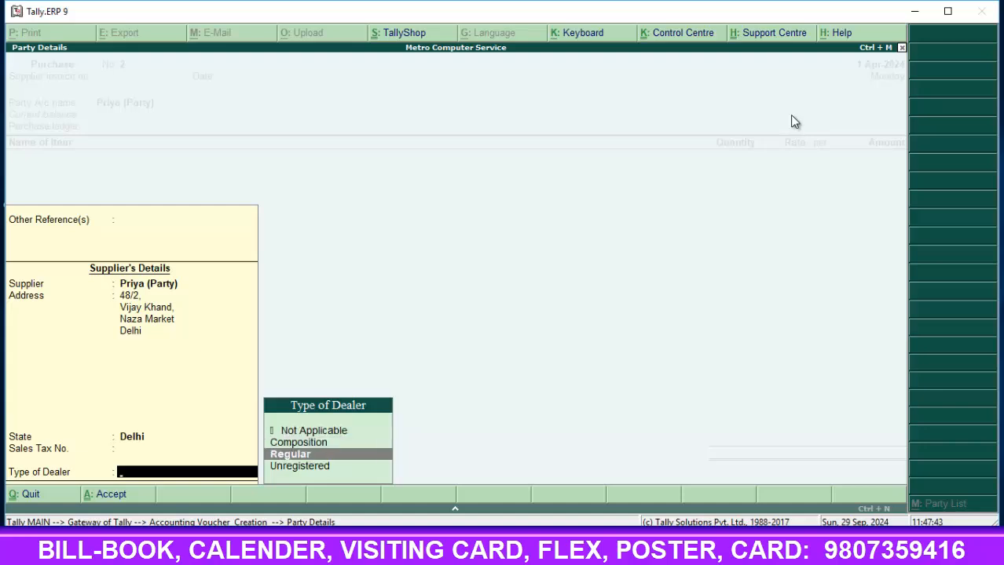
pyautogui.press('Return')
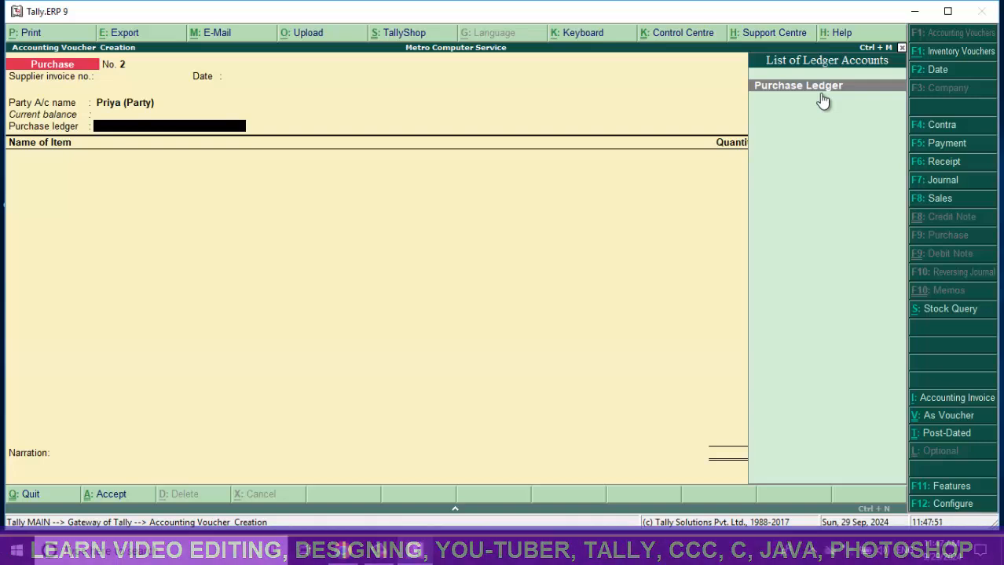
# - Choose Purchase Ledger for the voucher and add the item Finger Keyboard USB with a quantity of 10 Pcs
pyautogui.click(821, 95)
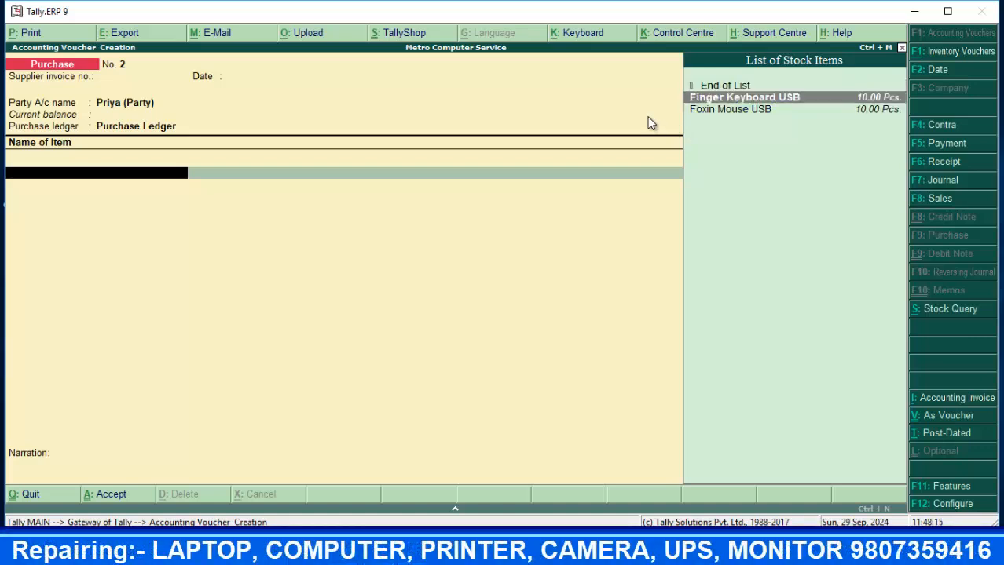
pyautogui.press('Down')
pyautogui.press('Up')
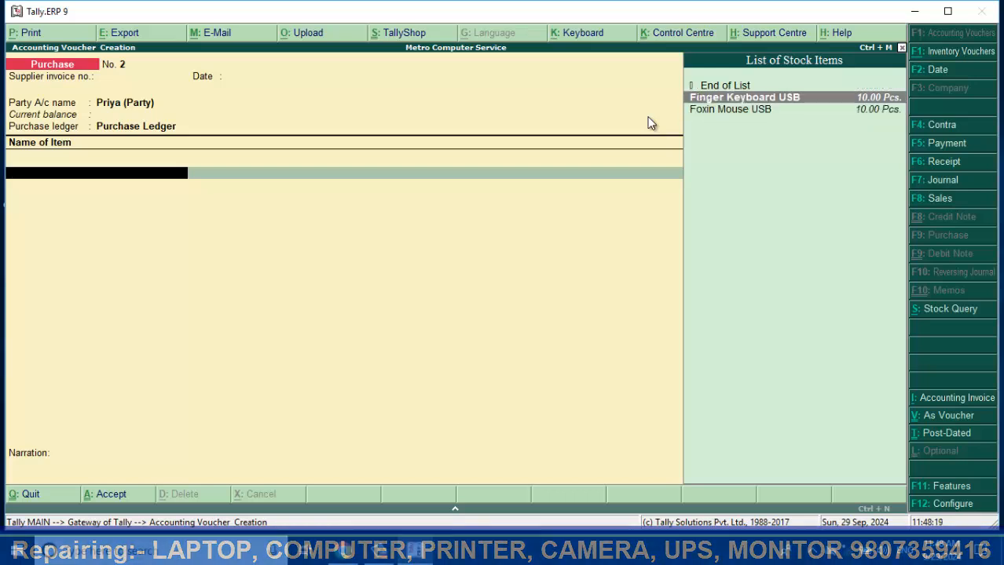
pyautogui.press('Down')
pyautogui.press('Up')
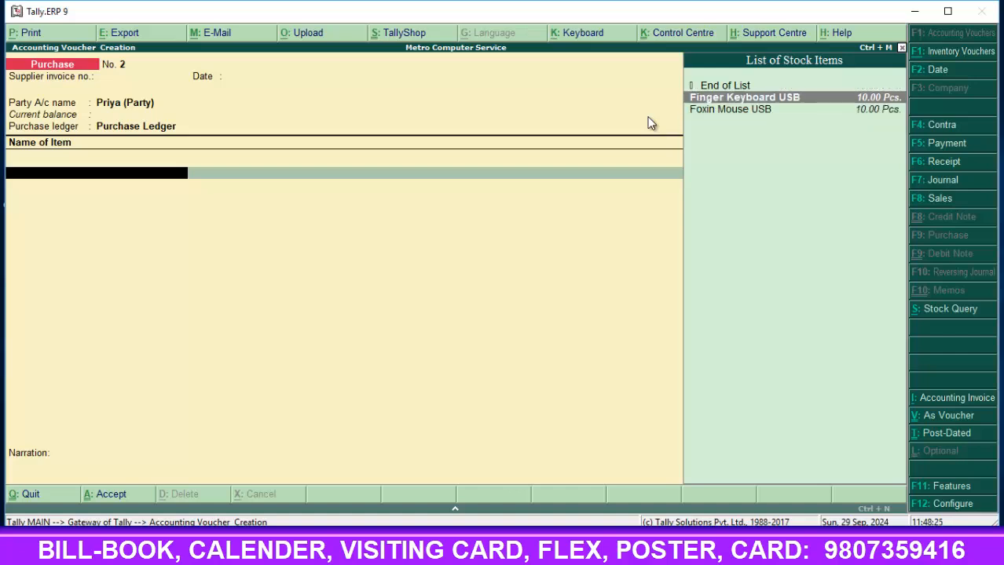
pyautogui.press('Return')
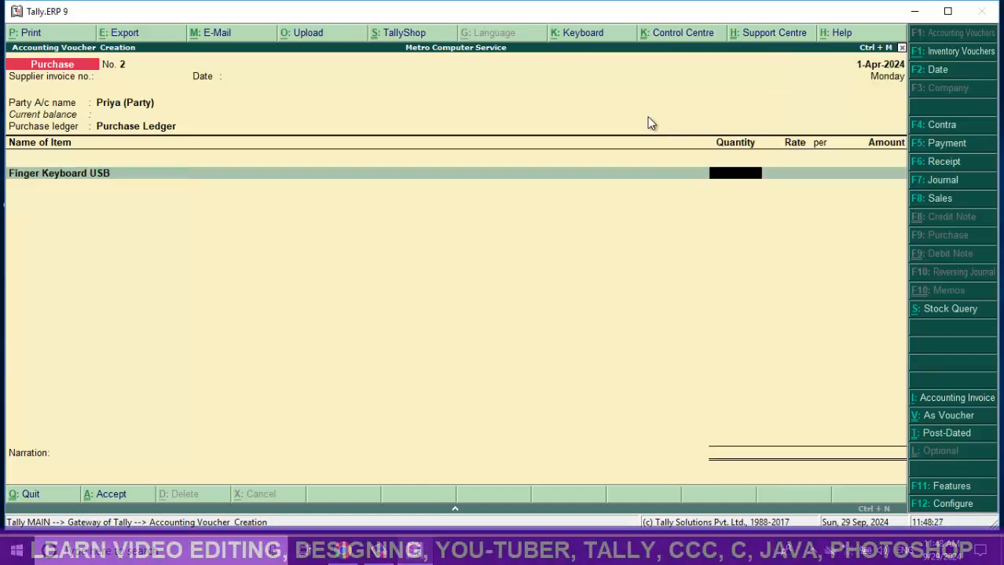
pyautogui.write('10')
pyautogui.press('Return')
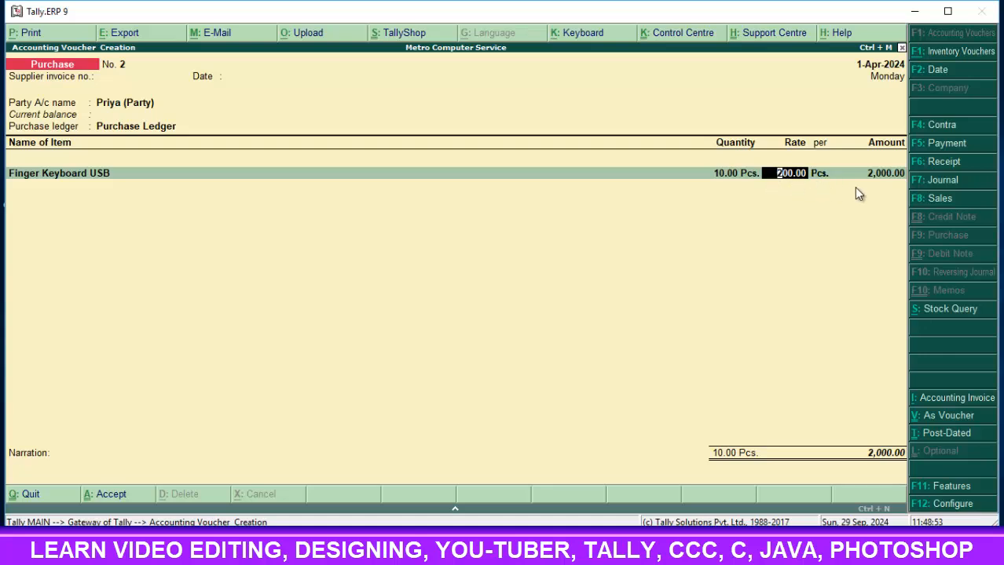
pyautogui.write('250')
pyautogui.press('Return')
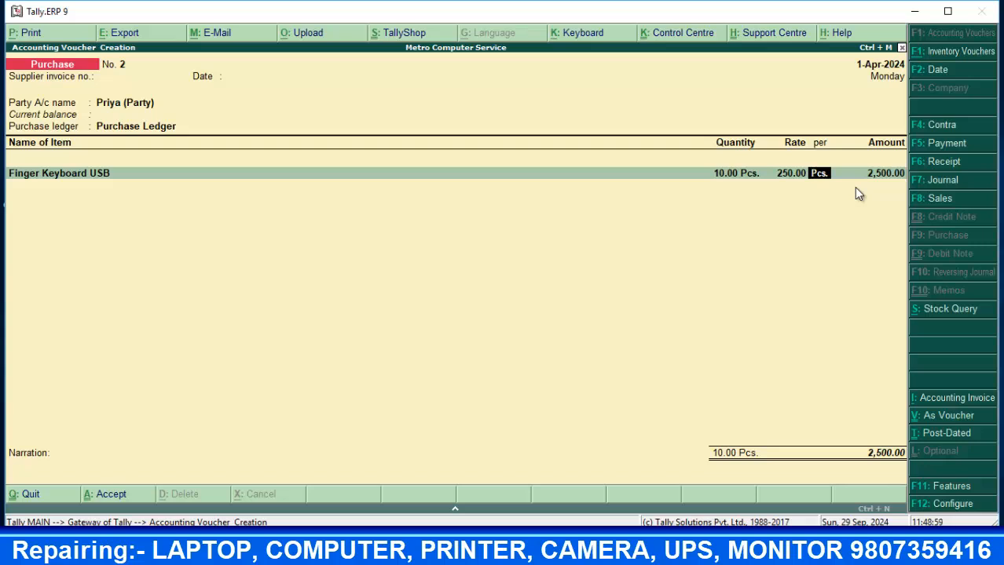
pyautogui.press('BackSpace')
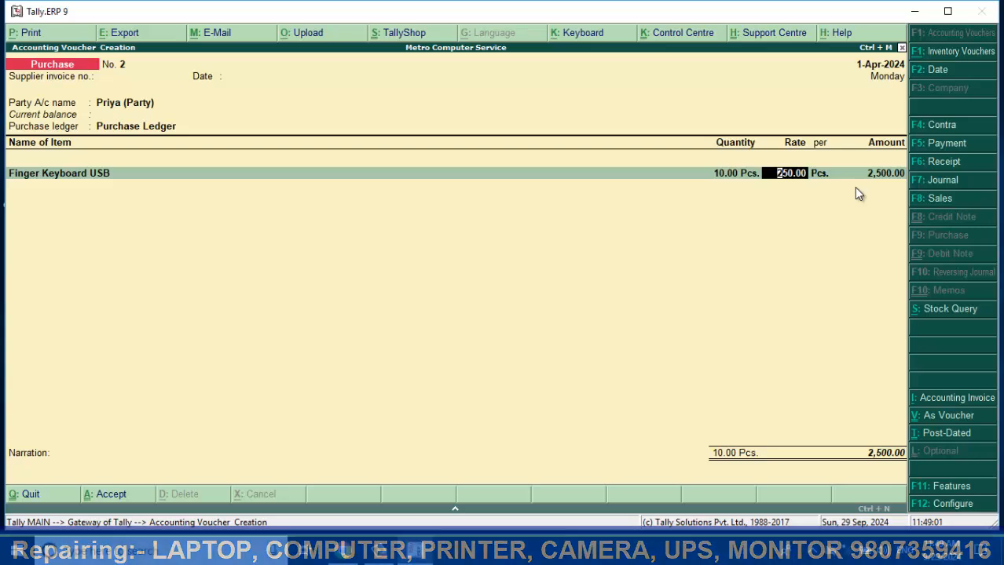
pyautogui.write('20')
pyautogui.press('Return')
pyautogui.press('BackSpace')
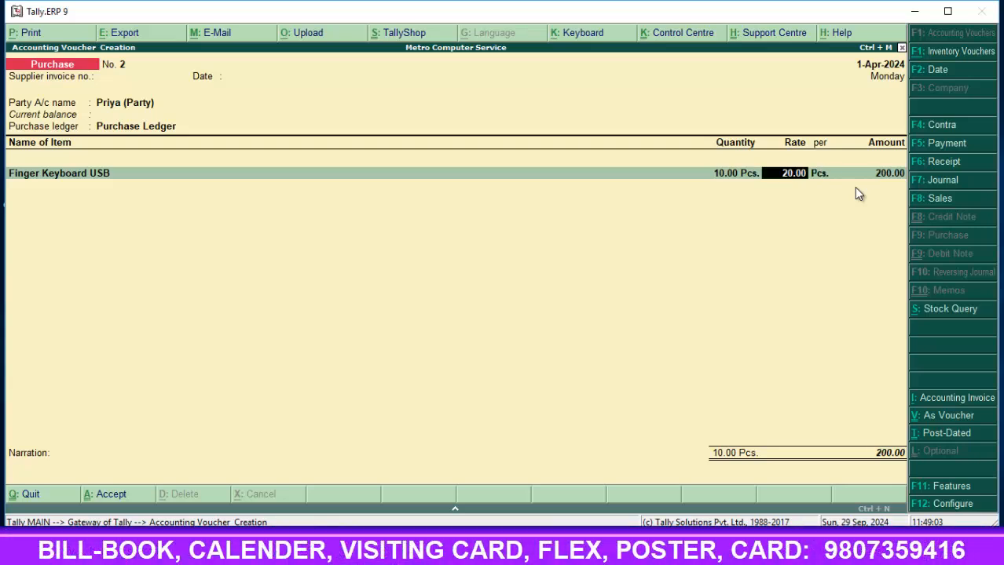
# - Set the purchase rate of Finger Keyboard USB to 220 per Pcs and accept the item line
pyautogui.write('220')
pyautogui.press('Return')
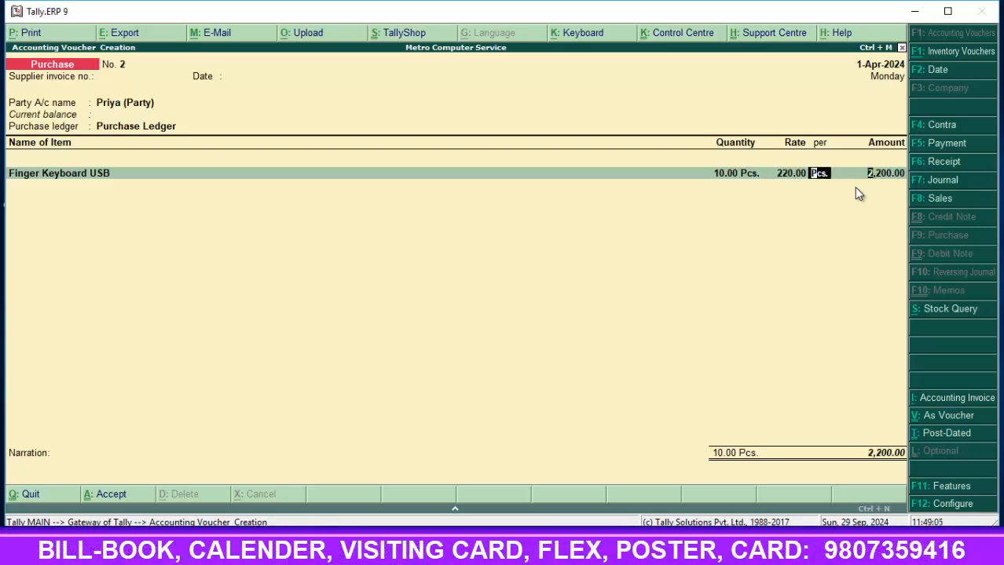
pyautogui.press('Return')
pyautogui.press('Return')
# - Add Foxin Mouse USB with a quantity of 10 Pcs at a rate of 120, and end the item list
pyautogui.press('Down')
pyautogui.press('Down')
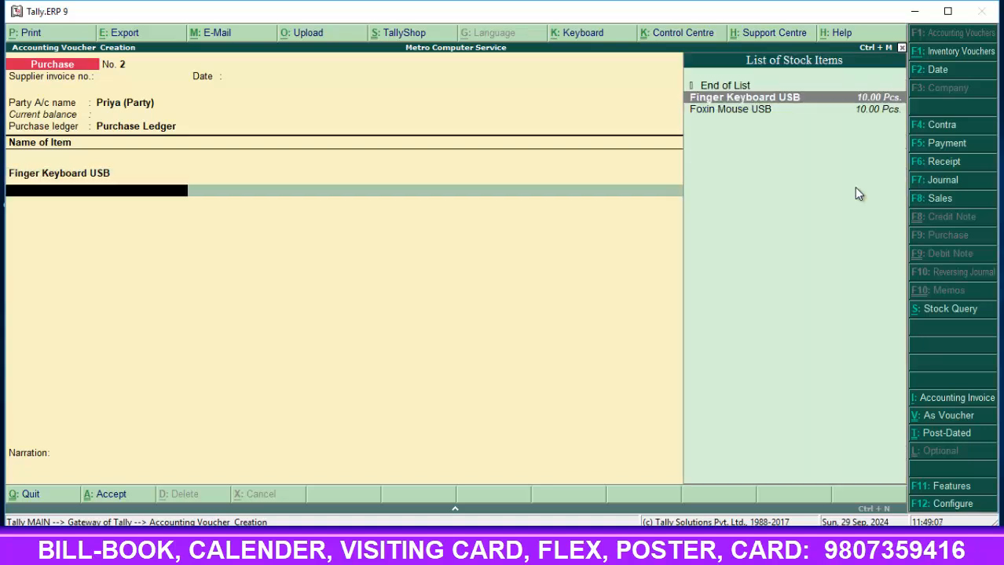
pyautogui.press('Return')
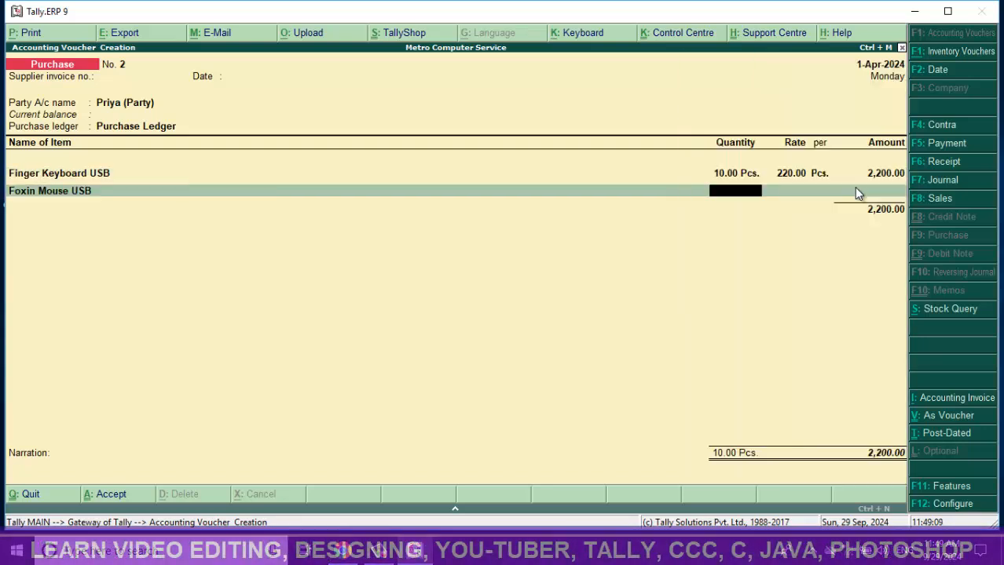
pyautogui.write('10')
pyautogui.press('Return')
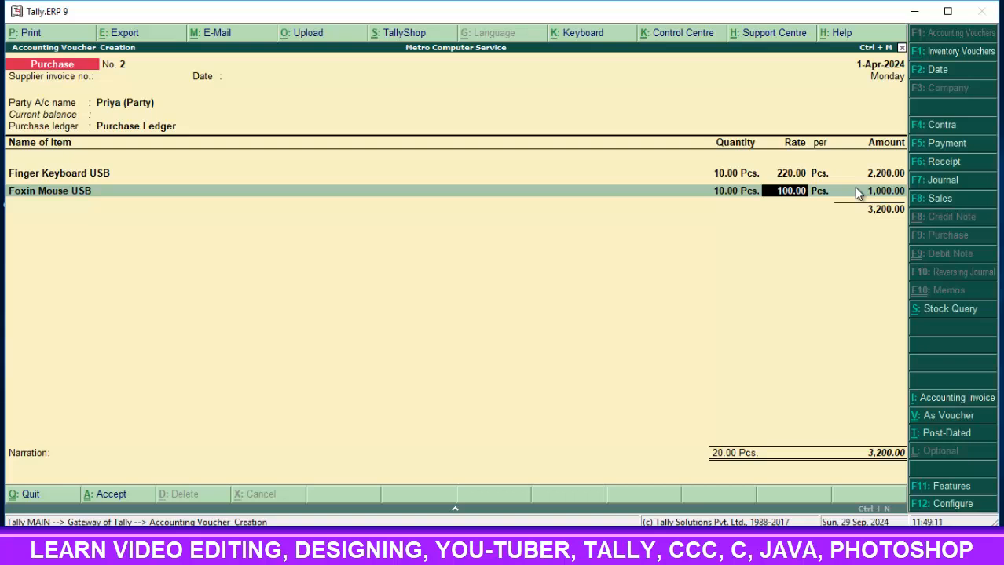
pyautogui.write('120')
pyautogui.press('Return')
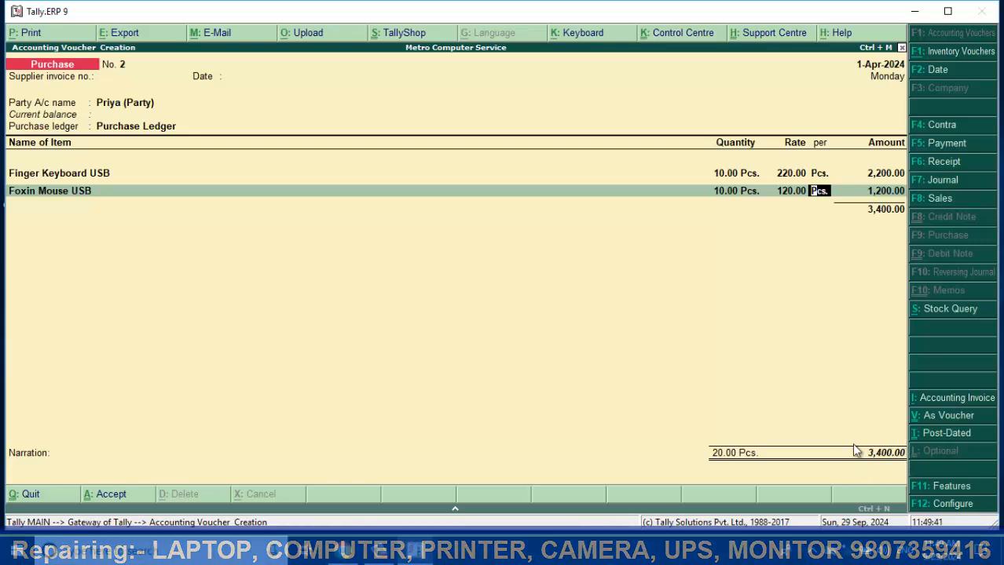
pyautogui.press('Return')
pyautogui.press('Return')
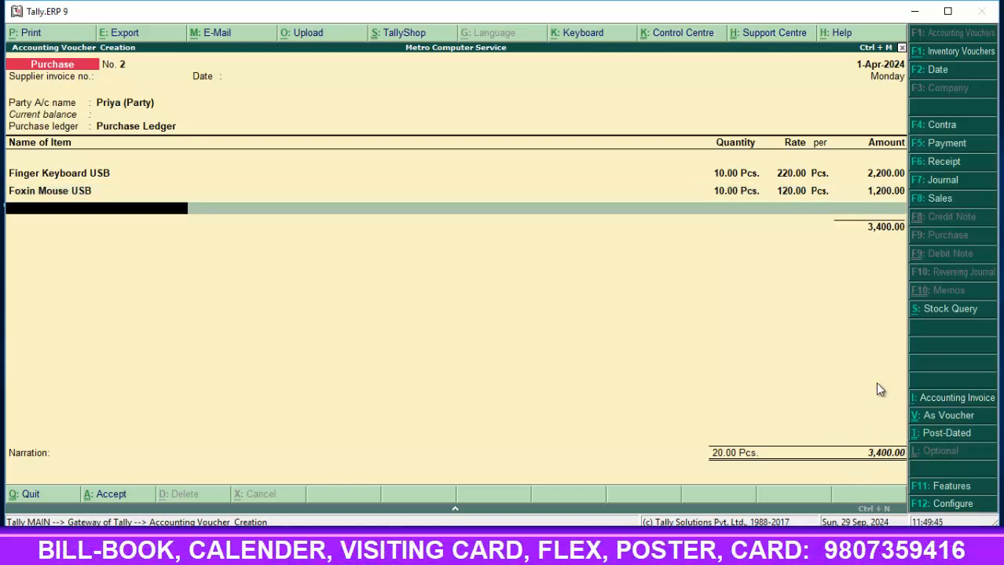
pyautogui.press('Return')
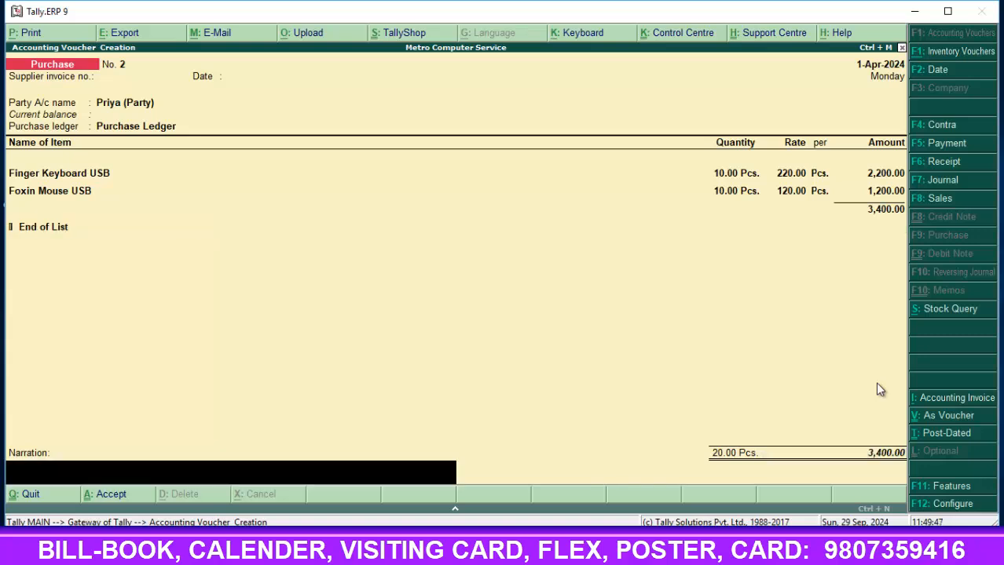
pyautogui.write('beign cash')
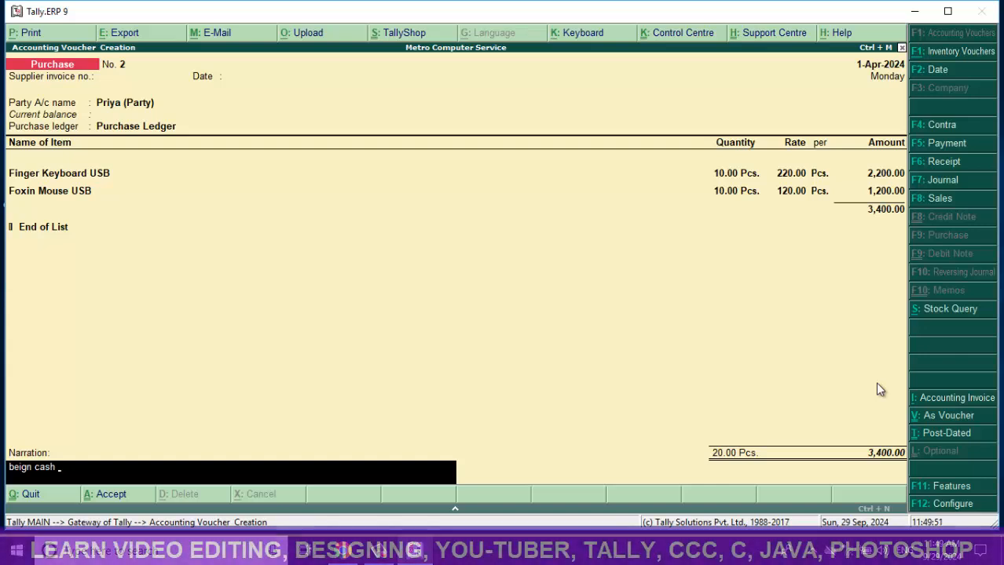
pyautogui.press('BackSpace')
pyautogui.press('BackSpace')
pyautogui.press('BackSpace')
pyautogui.press('BackSpace')
pyautogui.press('BackSpace')
pyautogui.press('BackSpace')
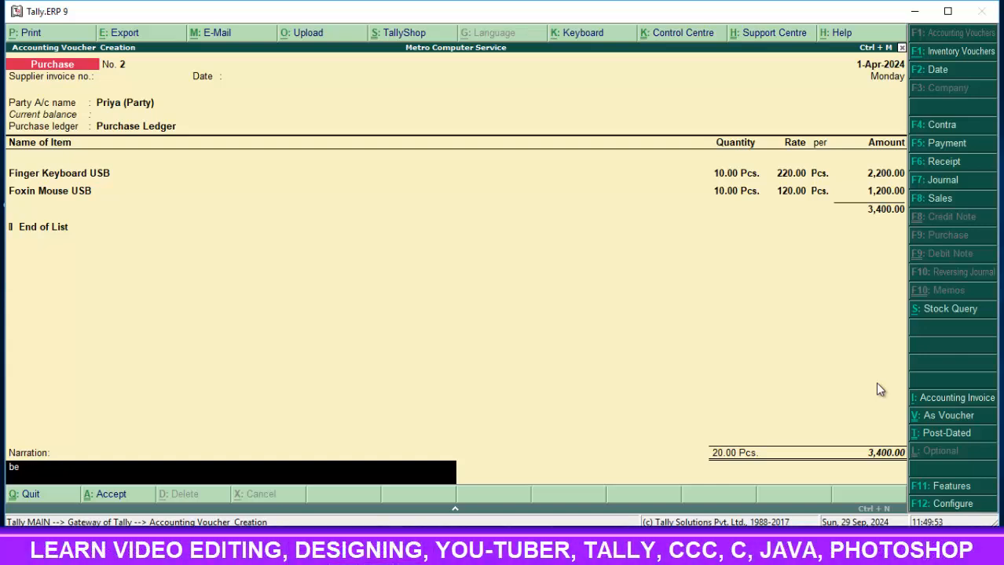
pyautogui.press('BackSpace')
pyautogui.press('BackSpace')
# - Save the purchase voucher with a blank narration and quit voucher creation to the Gateway of Tally
pyautogui.press('Return')
pyautogui.press('Return')
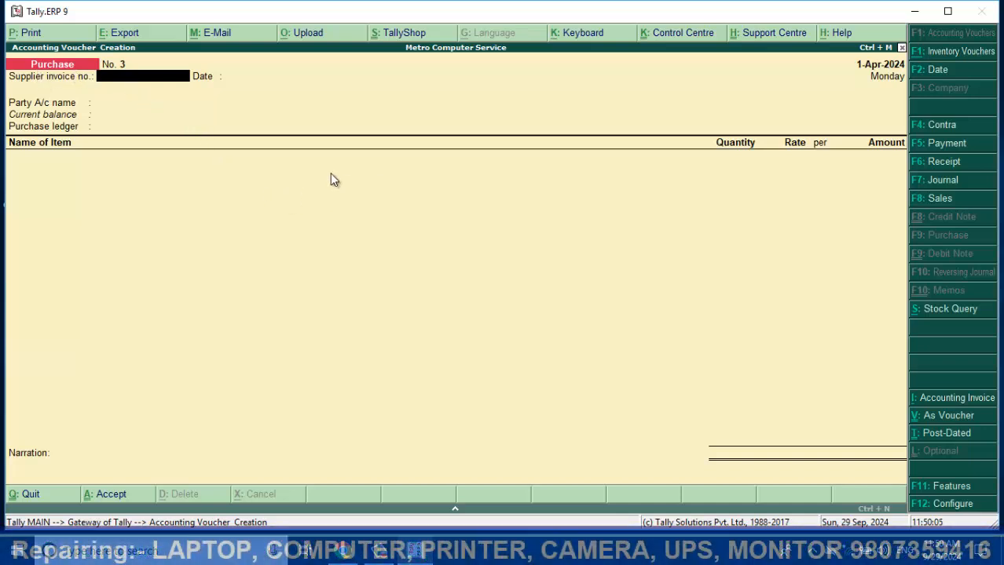
pyautogui.press('Escape')
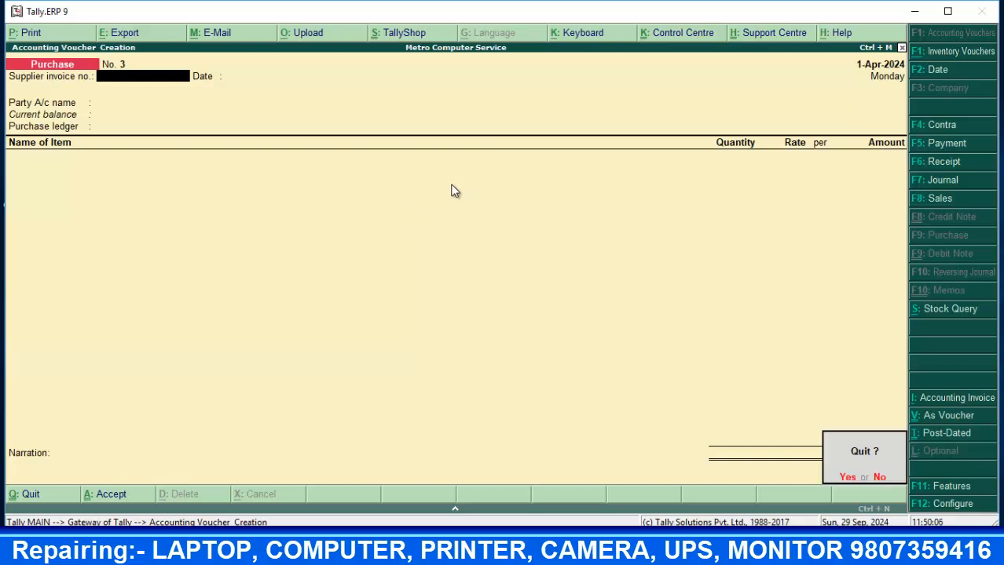
pyautogui.press('y')
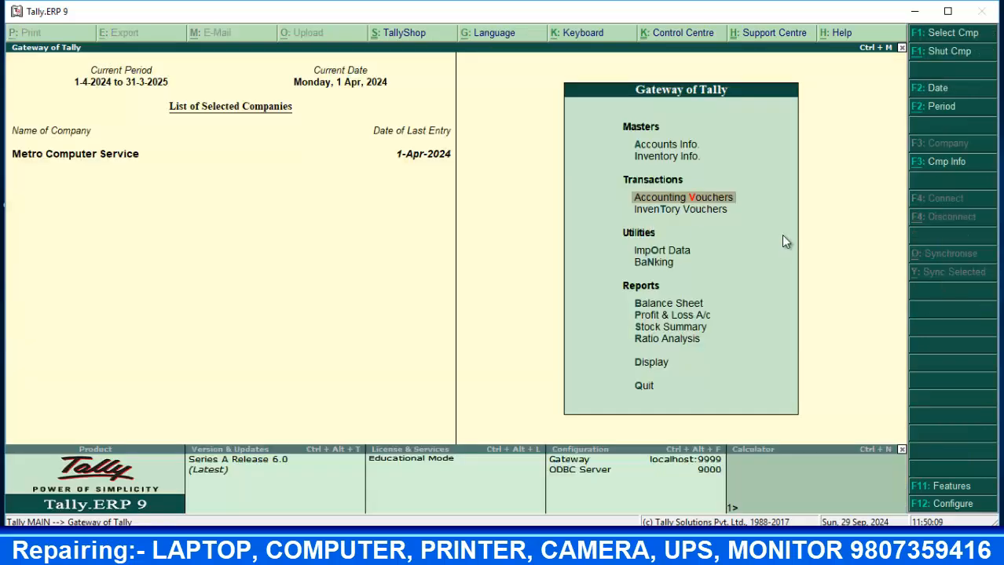
# - Open the Day Book from the Display Menu to check the recorded purchase vouchers
pyautogui.press('Up')
pyautogui.press('Down')
pyautogui.press('Down')
pyautogui.press('Down')
pyautogui.press('Down')
pyautogui.press('Down')
pyautogui.press('Down')
pyautogui.press('Down')
pyautogui.press('Down')
pyautogui.press('Down')
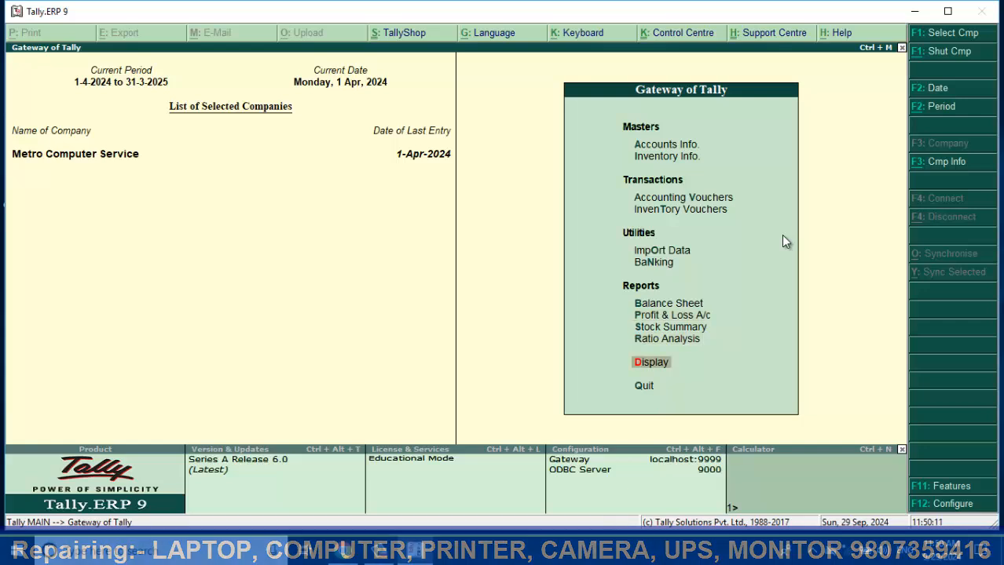
pyautogui.press('Return')
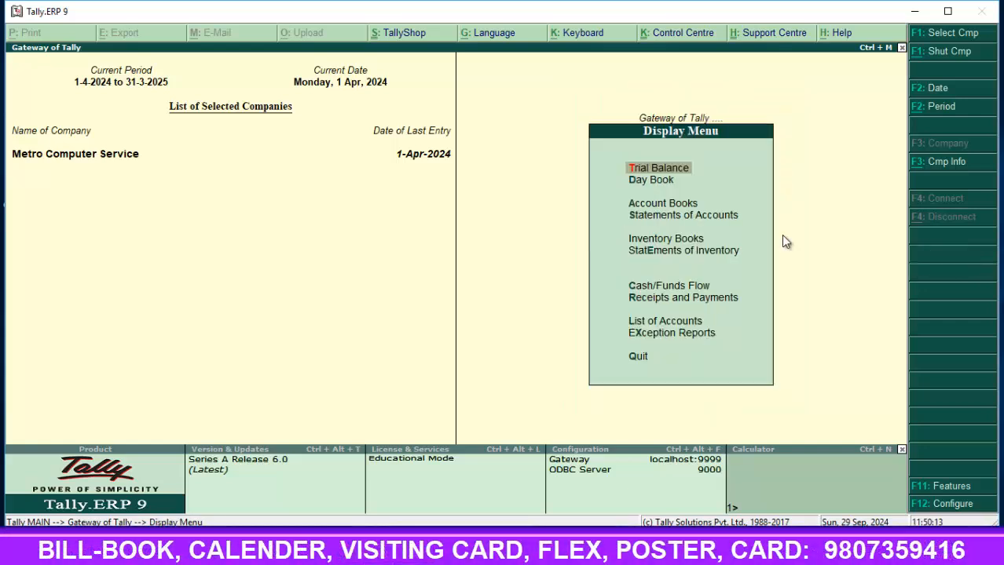
pyautogui.press('Down')
pyautogui.press('Return')
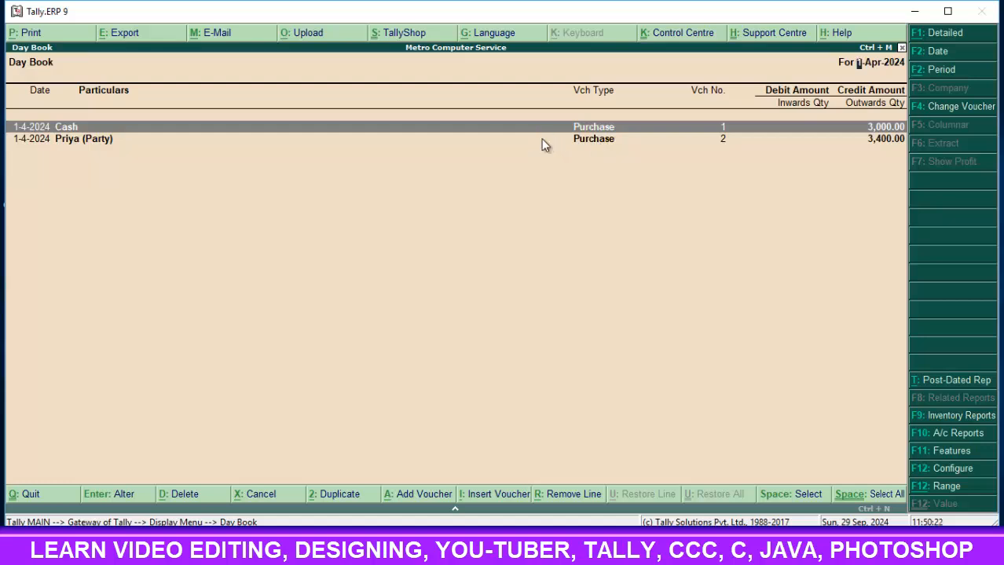
# - Open the Cash purchase voucher from the Day Book, review its items and narration, and close it without changes
pyautogui.press('Return')
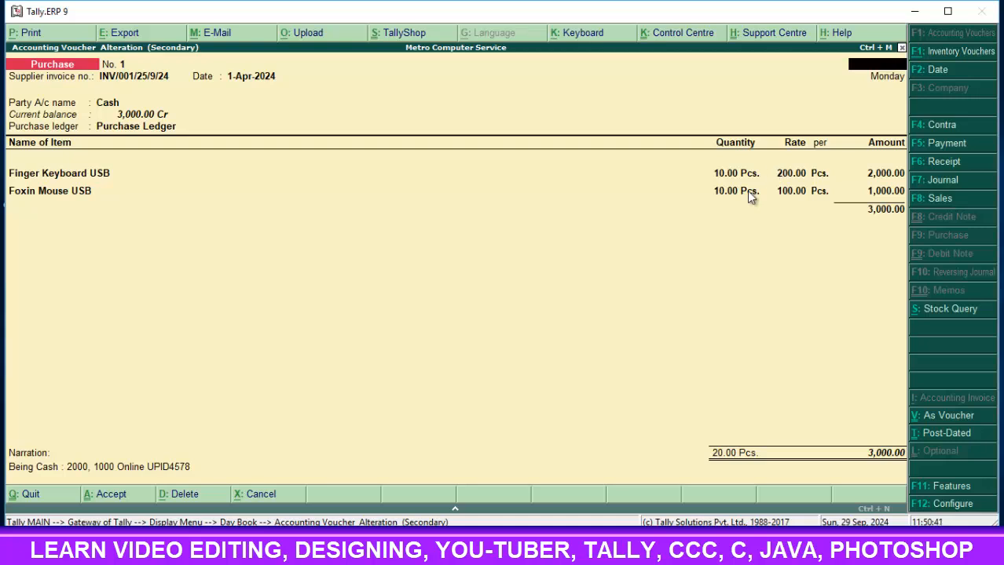
pyautogui.press('Escape')
pyautogui.press('Return')
# - Review the supplier's credit purchase voucher in the Day Book, quit it unchanged, and return to the Gateway of Tally
pyautogui.press('Down')
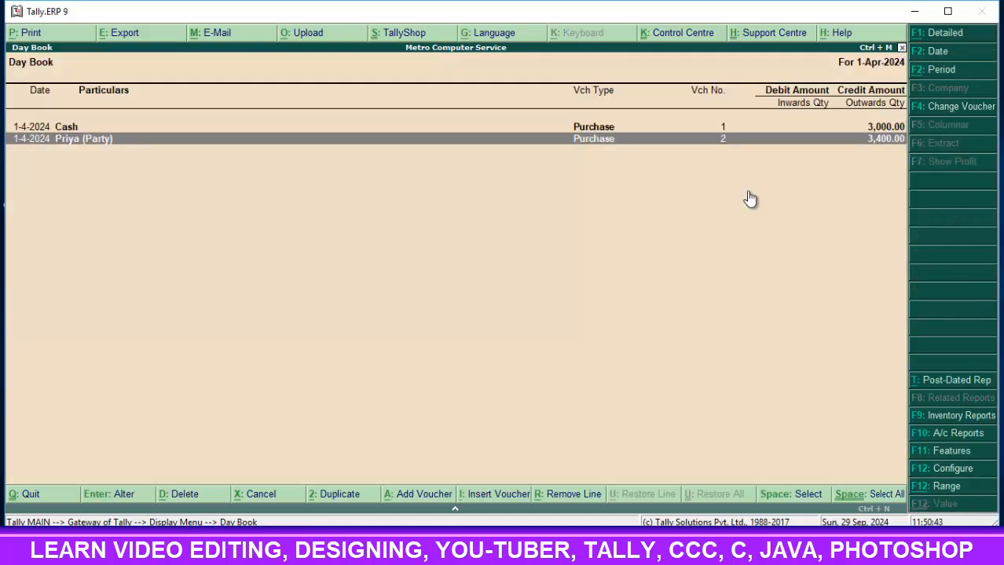
pyautogui.press('Return')
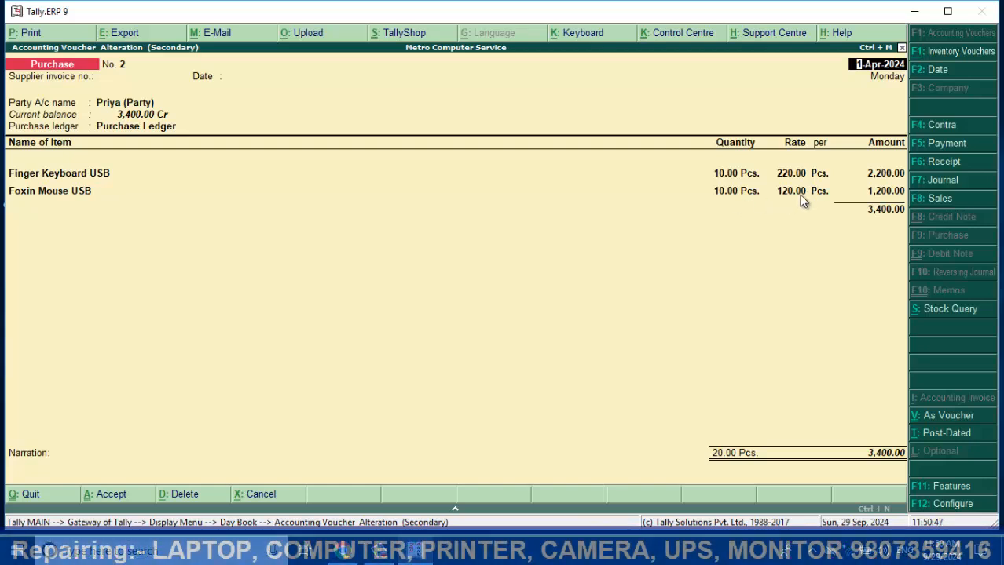
pyautogui.press('Escape')
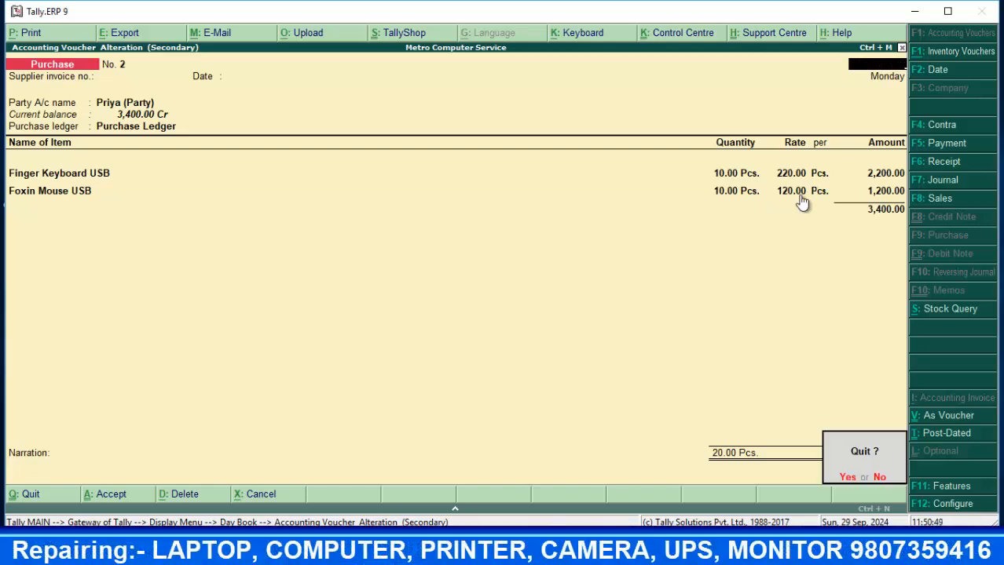
pyautogui.press('Return')
pyautogui.press('Escape')
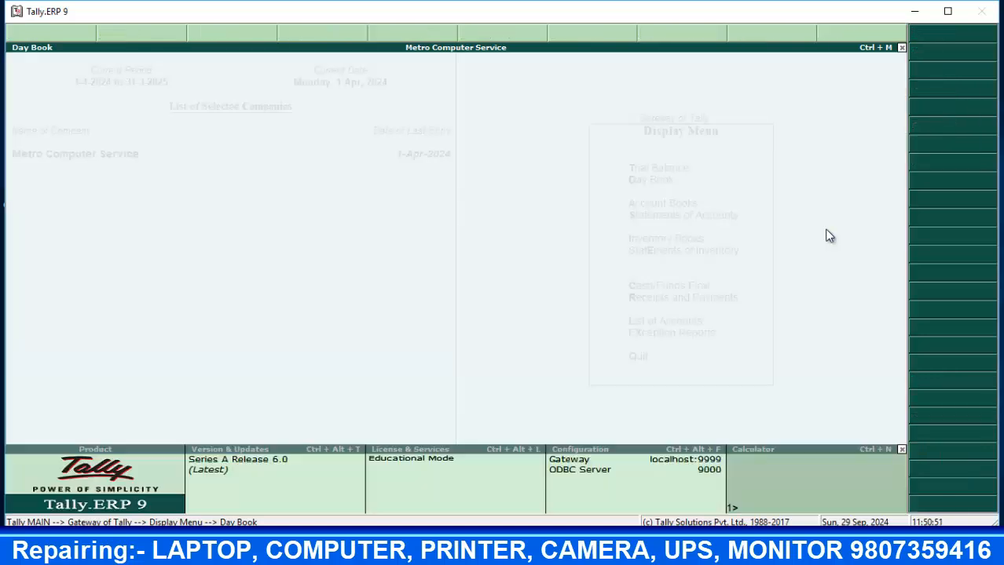
pyautogui.press('Escape')
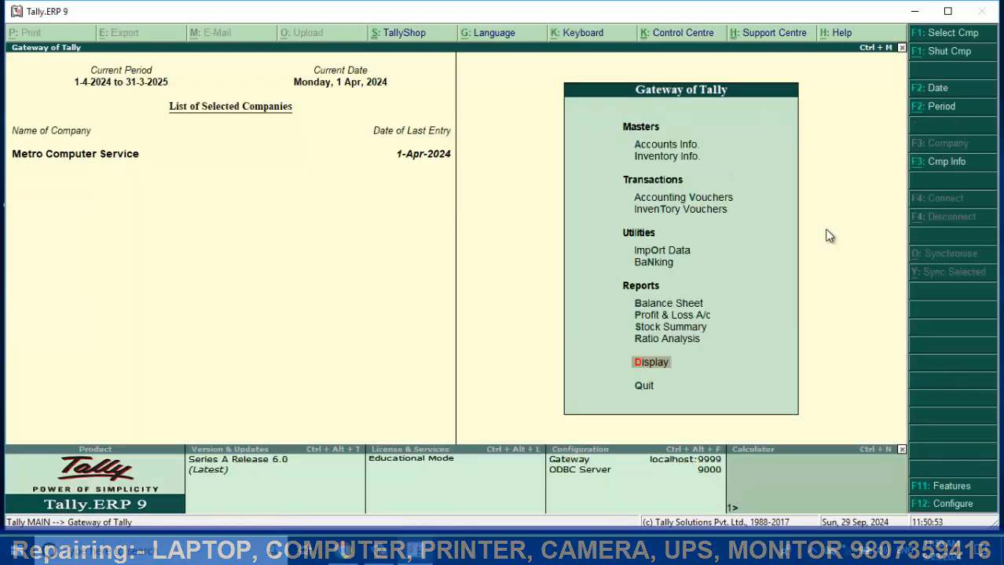
# - Open the Balance Sheet and select Current Liabilities to examine the effect of the credit purchase
pyautogui.press('Up')
pyautogui.press('Up')
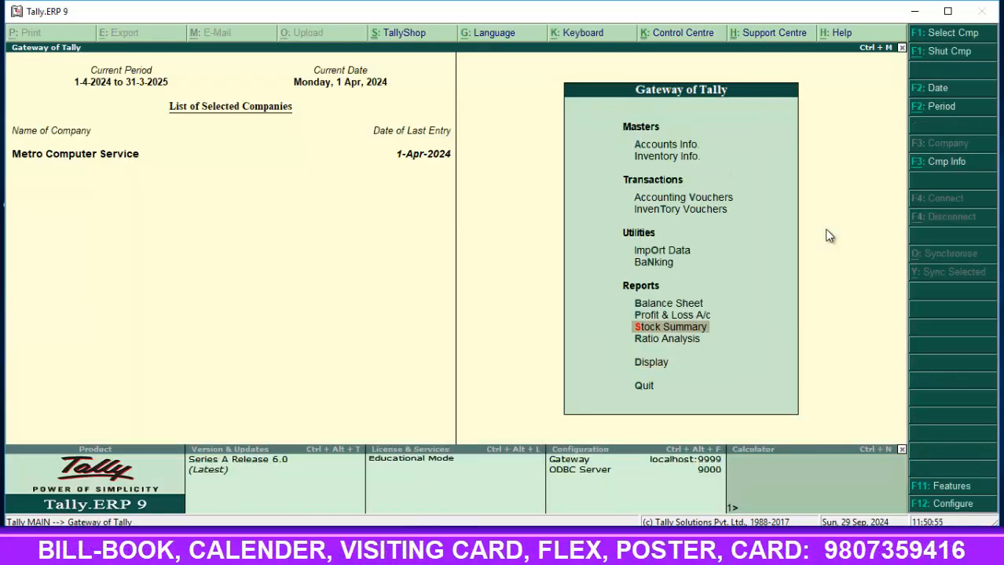
pyautogui.press('Up')
pyautogui.press('Up')
pyautogui.press('Return')
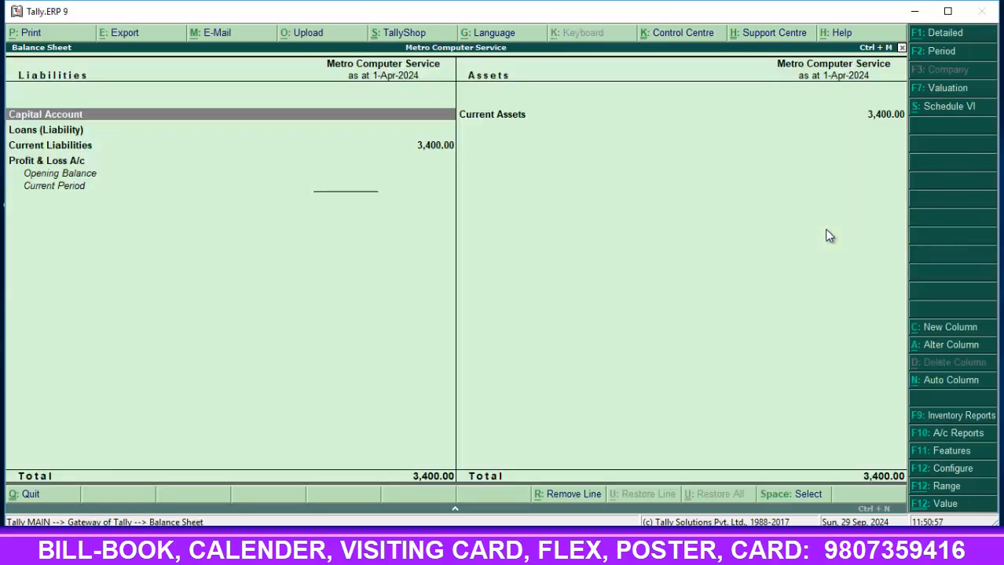
pyautogui.click(415, 148)
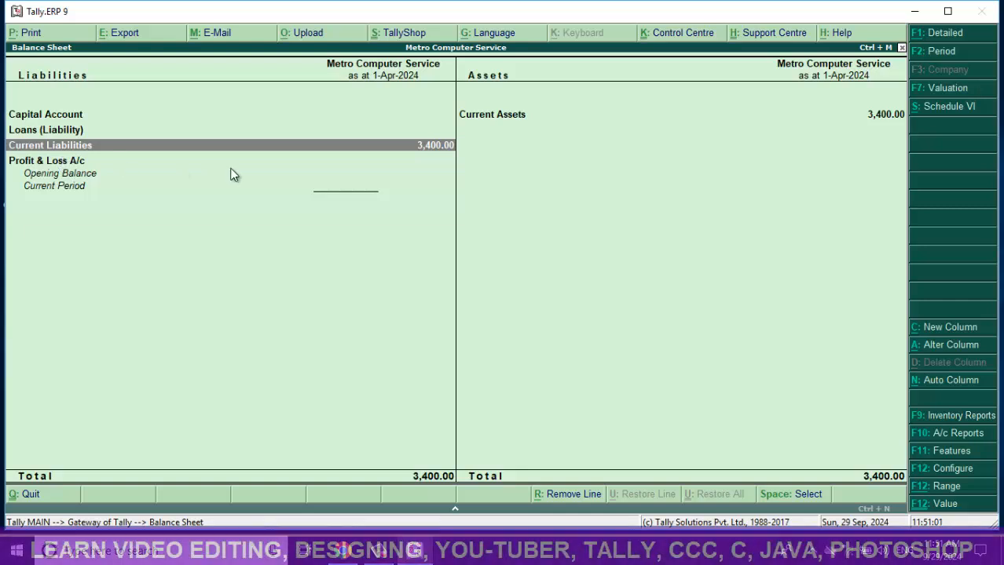